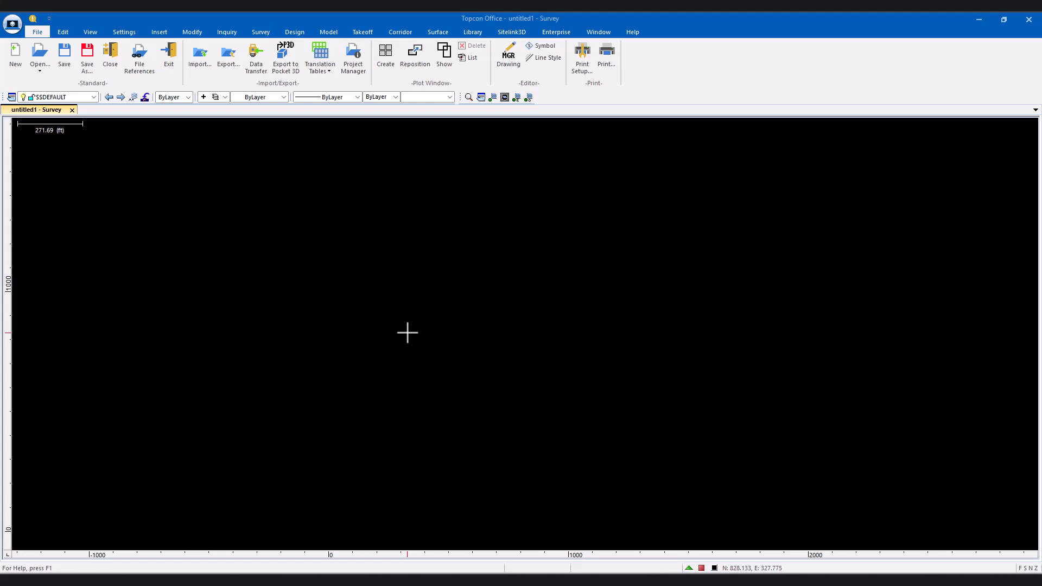
# Step: Create a new layer named EX-CONTOURS with color 16 and the dash line style
pyautogui.click(10, 96)
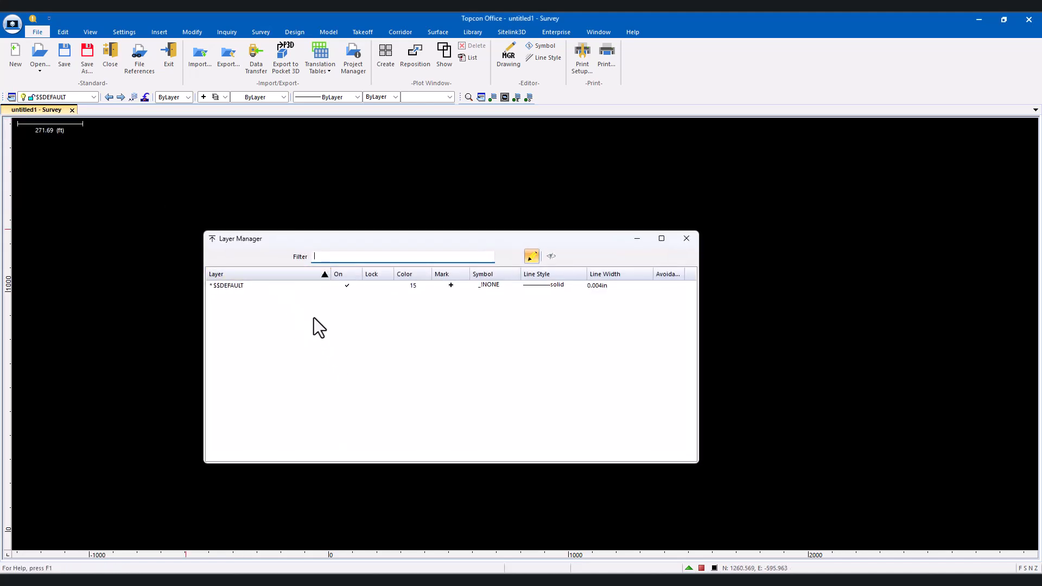
pyautogui.rightClick(233, 304)
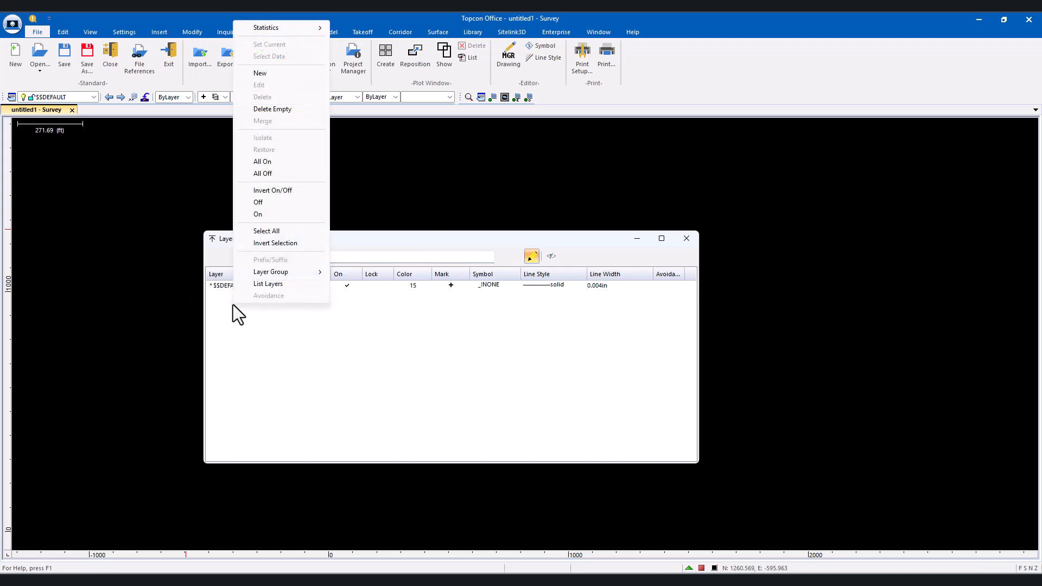
pyautogui.click(260, 74)
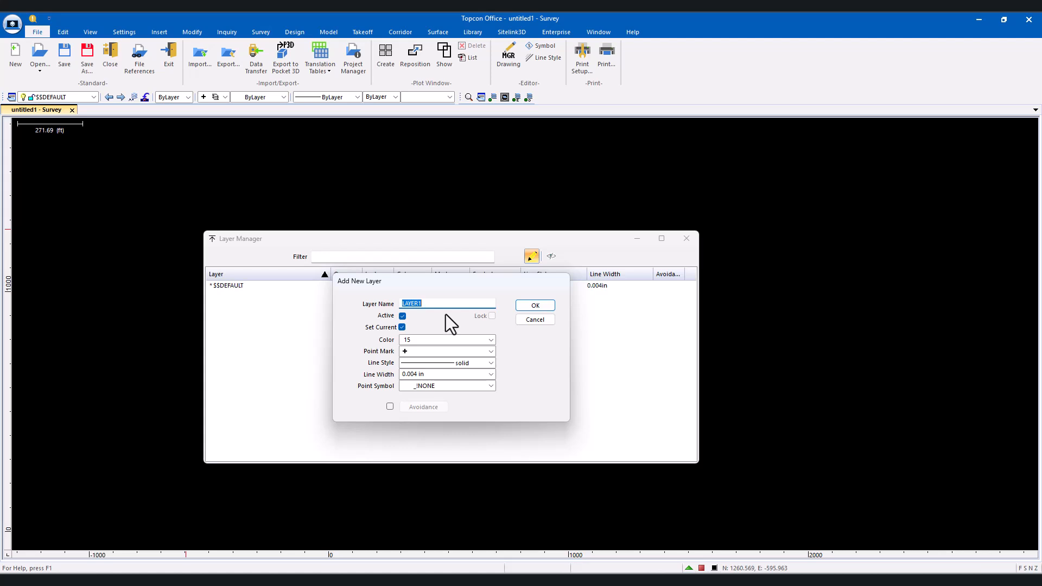
pyautogui.write('EX-CONTOURS')
pyautogui.click(420, 343)
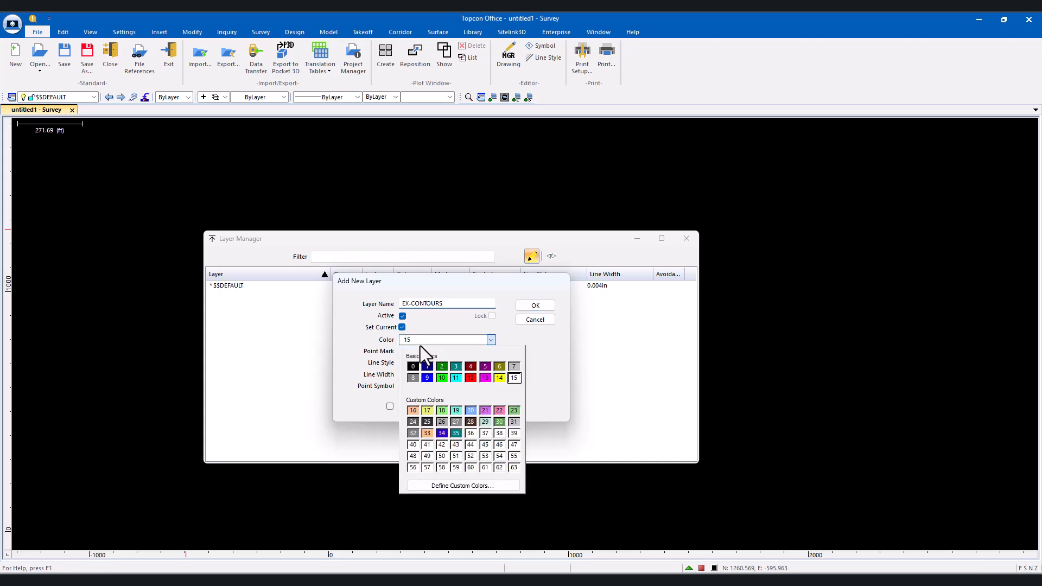
pyautogui.click(412, 410)
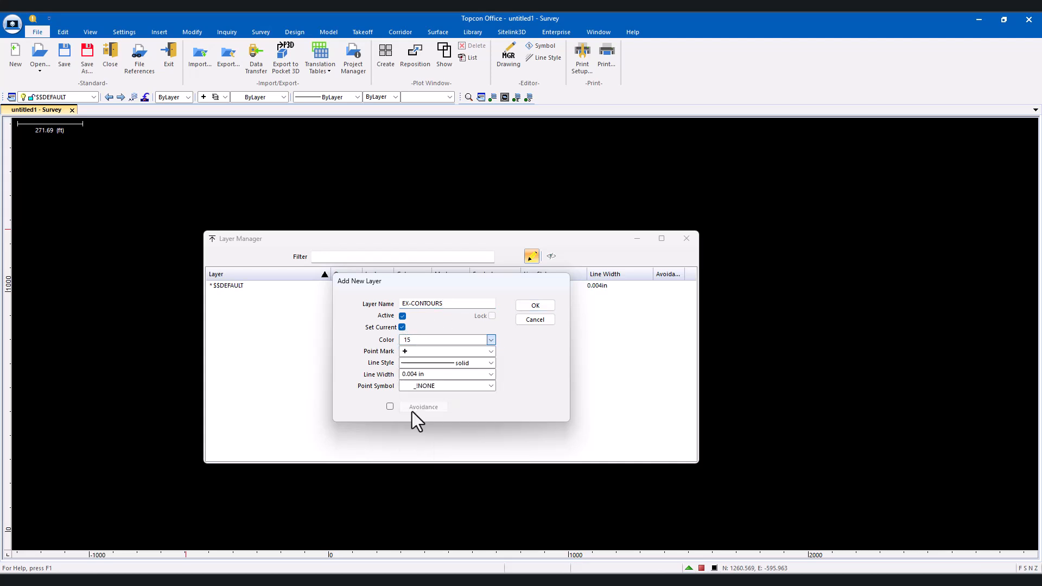
pyautogui.click(429, 363)
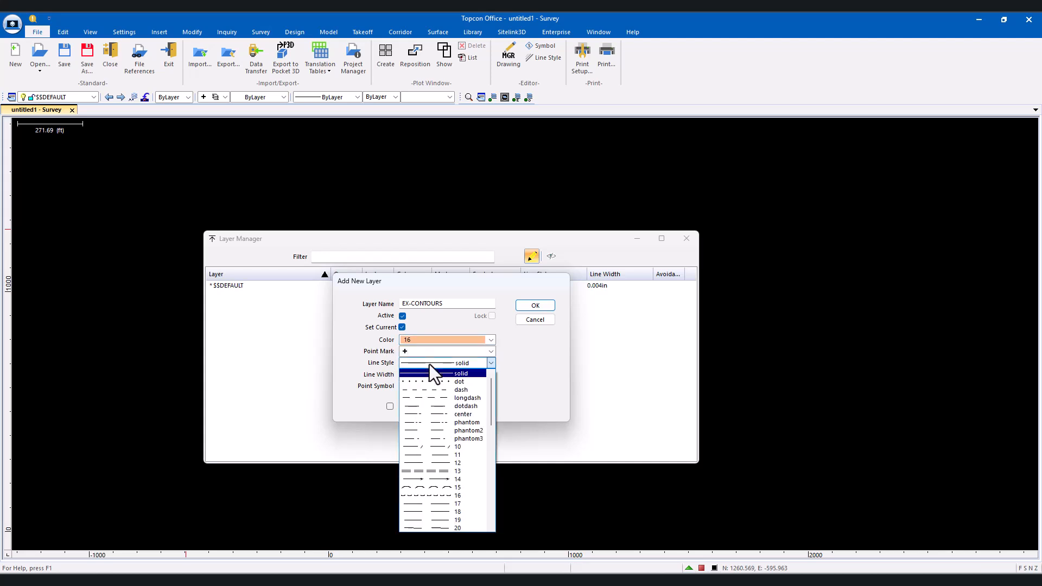
pyautogui.click(430, 395)
pyautogui.click(436, 364)
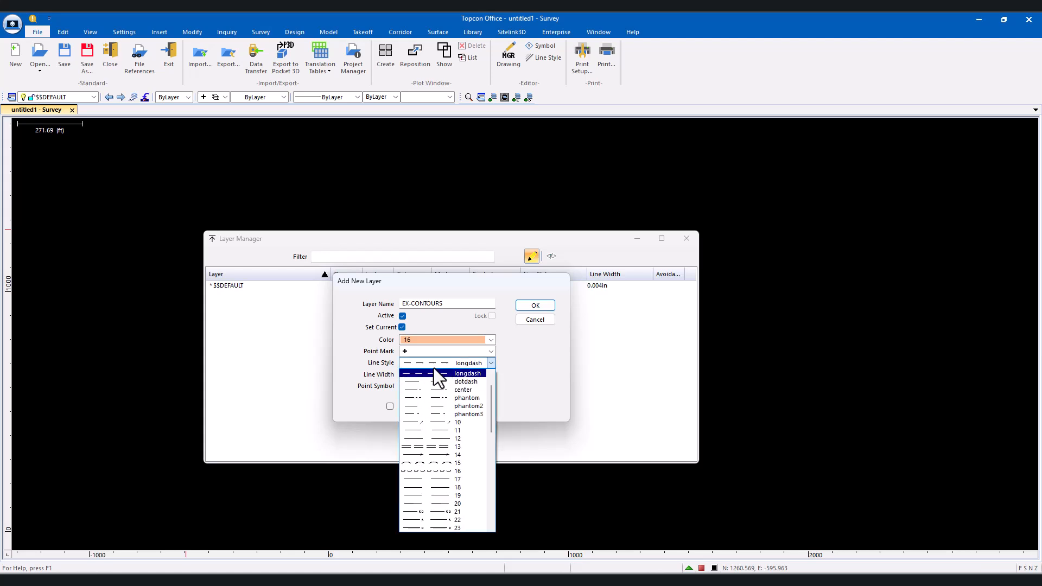
pyautogui.click(446, 390)
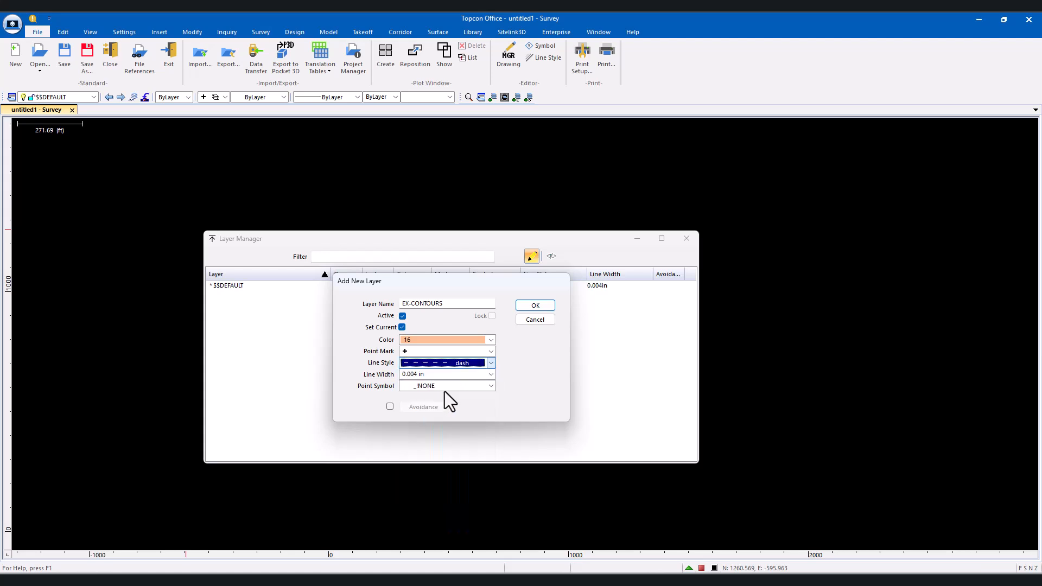
pyautogui.click(541, 308)
# Step: Create a new layer named PR-CONTOURS with magenta color 13 and the solid line style
pyautogui.click(248, 309)
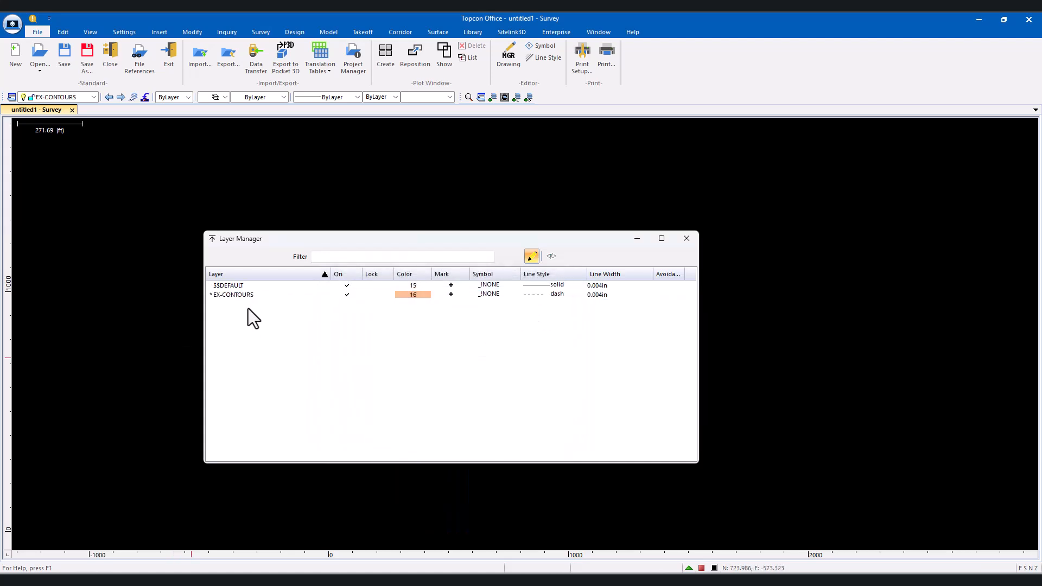
pyautogui.rightClick(248, 317)
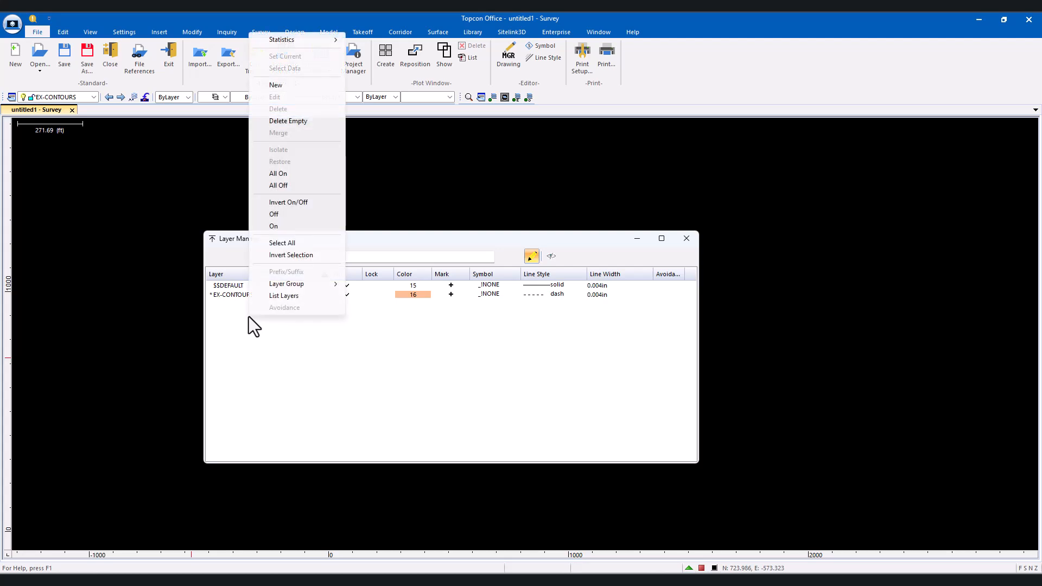
pyautogui.click(279, 83)
pyautogui.write('PR-CONTOURS')
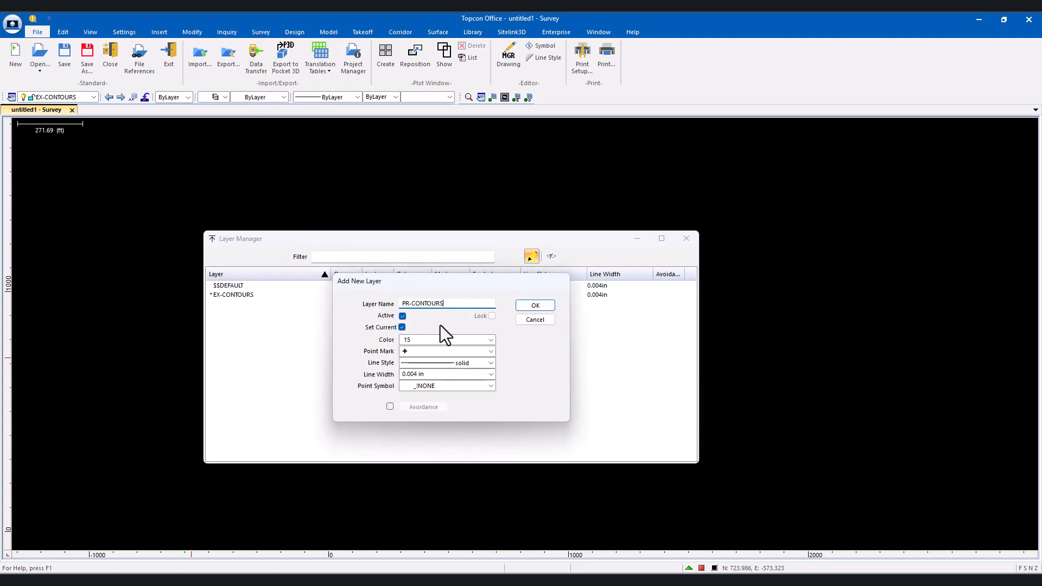
pyautogui.click(492, 340)
pyautogui.click(487, 376)
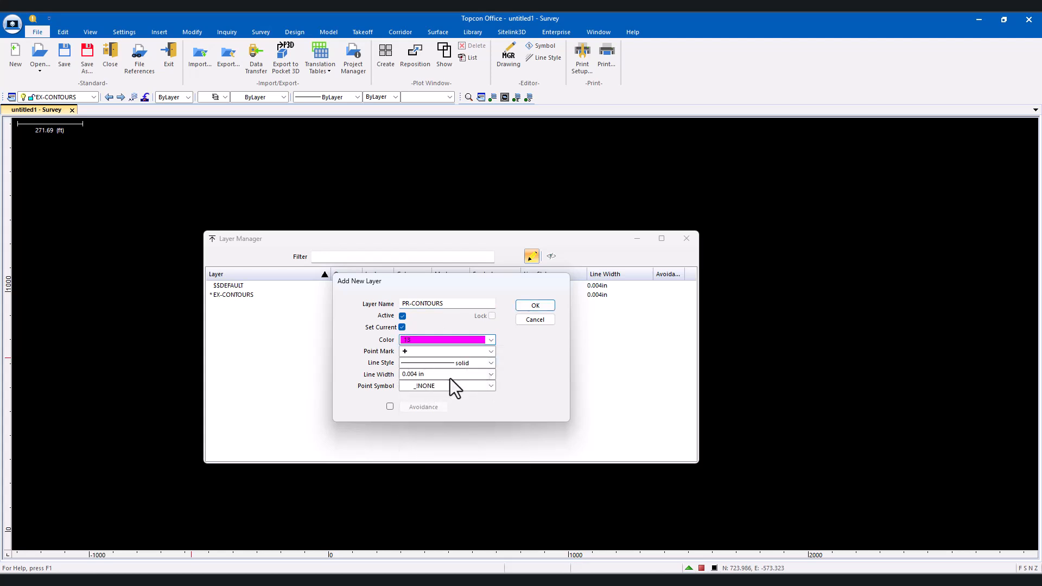
pyautogui.click(535, 306)
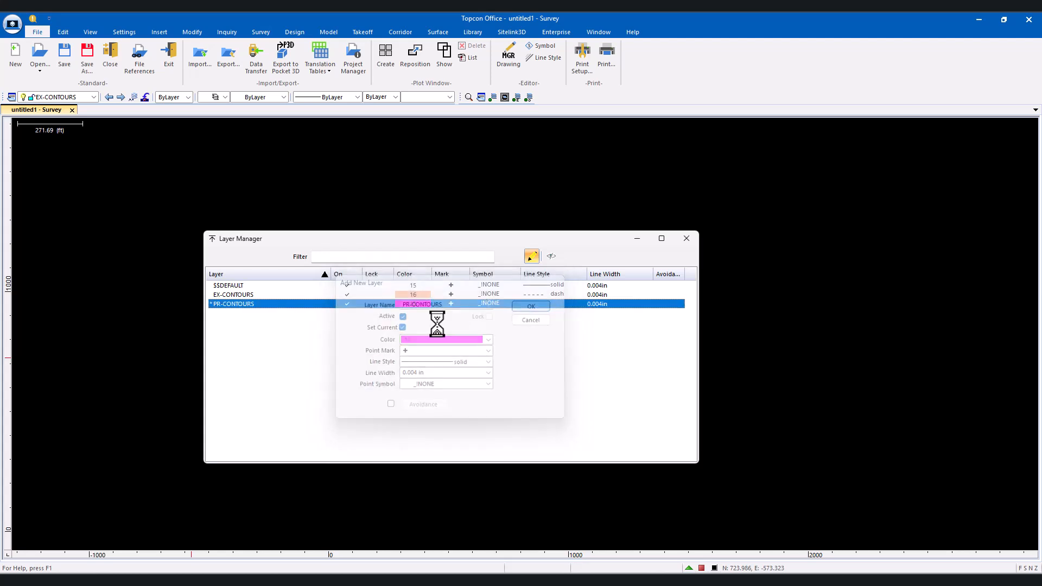
# Step: Create a new layer named PR-BUILDING with blue color 9 and the solid line style
pyautogui.rightClick(246, 322)
pyautogui.click(288, 91)
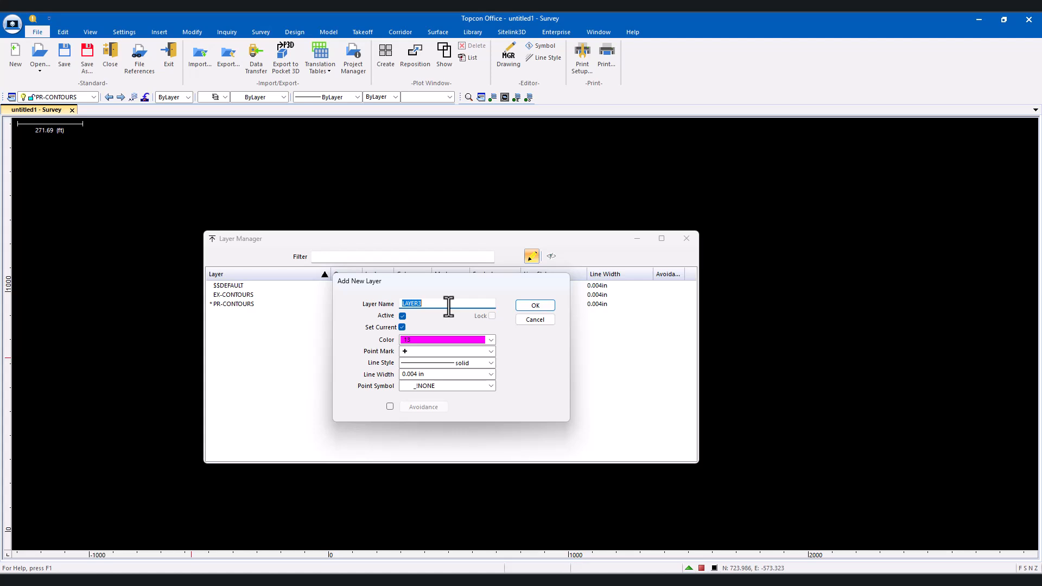
pyautogui.write('PR-BUI')
# Step: Create a new layer named PR-PARKING with cyan color 11 and the solid line style
pyautogui.rightClick(261, 351)
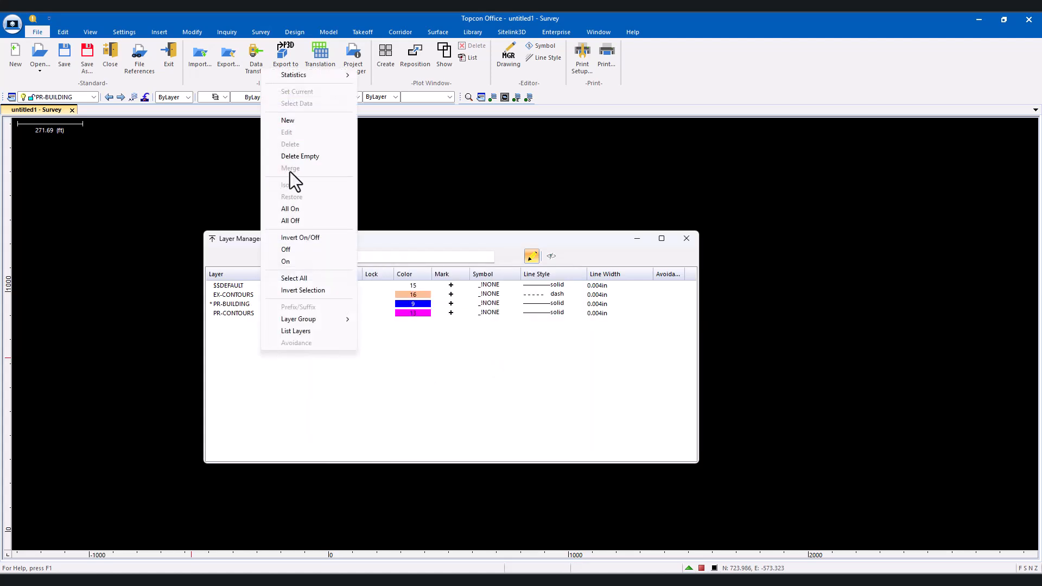
pyautogui.click(288, 120)
pyautogui.write('PR-PARKING')
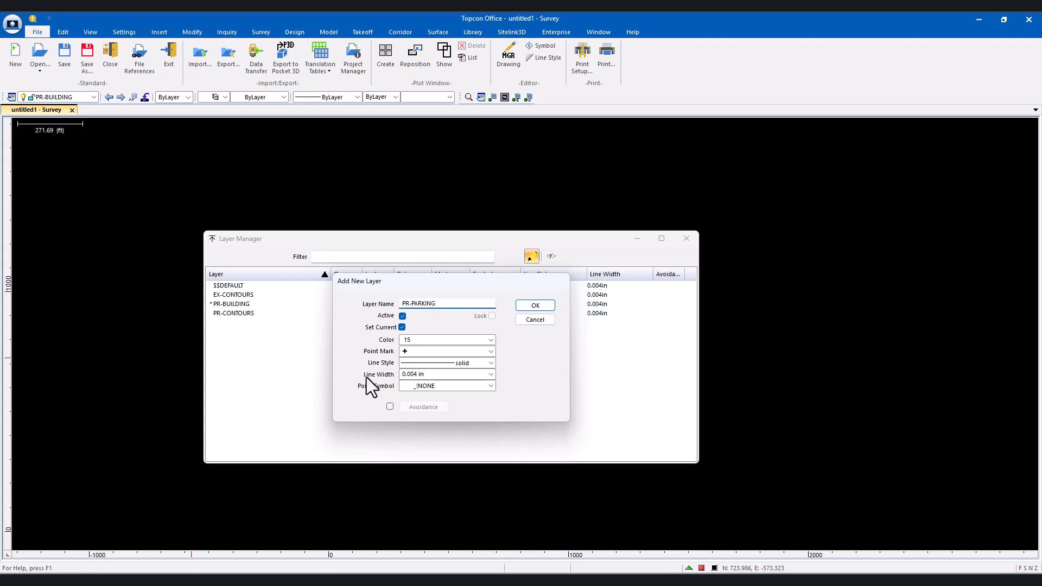
pyautogui.click(491, 340)
pyautogui.click(451, 377)
pyautogui.click(535, 306)
# Step: Create a new layer named EX-SURVEY-TOPO with dark red color 4 and the solid line style
pyautogui.rightClick(266, 347)
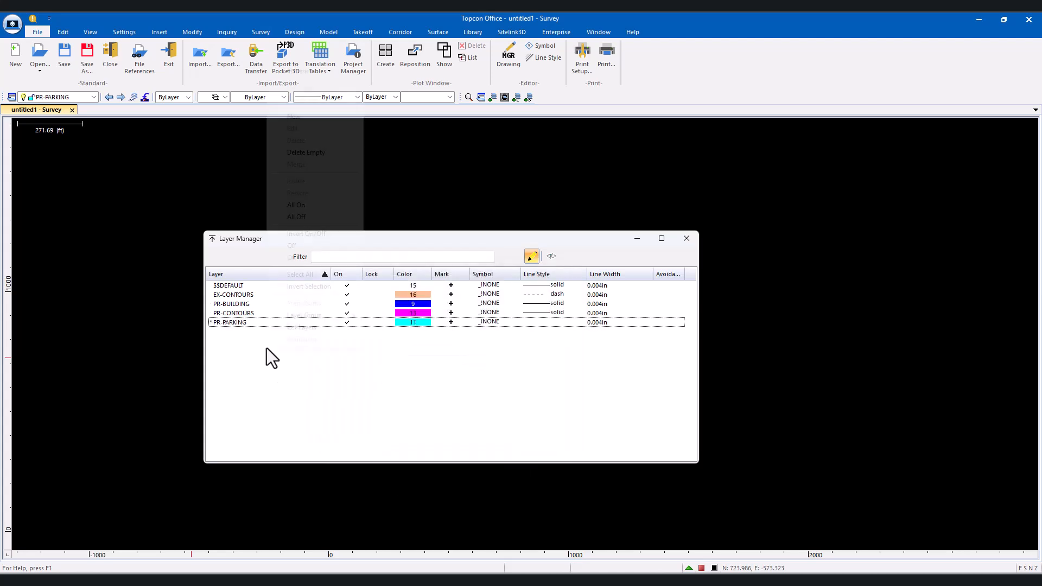
pyautogui.click(287, 119)
pyautogui.write('EX-SURVEY-TOPO')
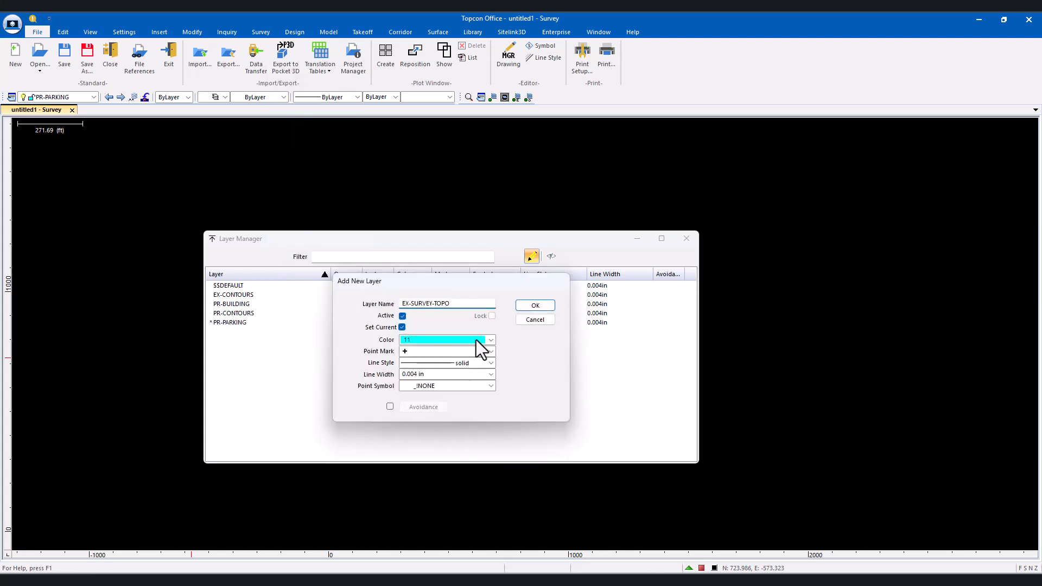
pyautogui.click(480, 340)
pyautogui.click(472, 375)
pyautogui.click(535, 306)
# Step: Create a new layer named EX-BREAKLINES with magenta color 13 and the solid line style
pyautogui.rightClick(330, 354)
pyautogui.click(298, 118)
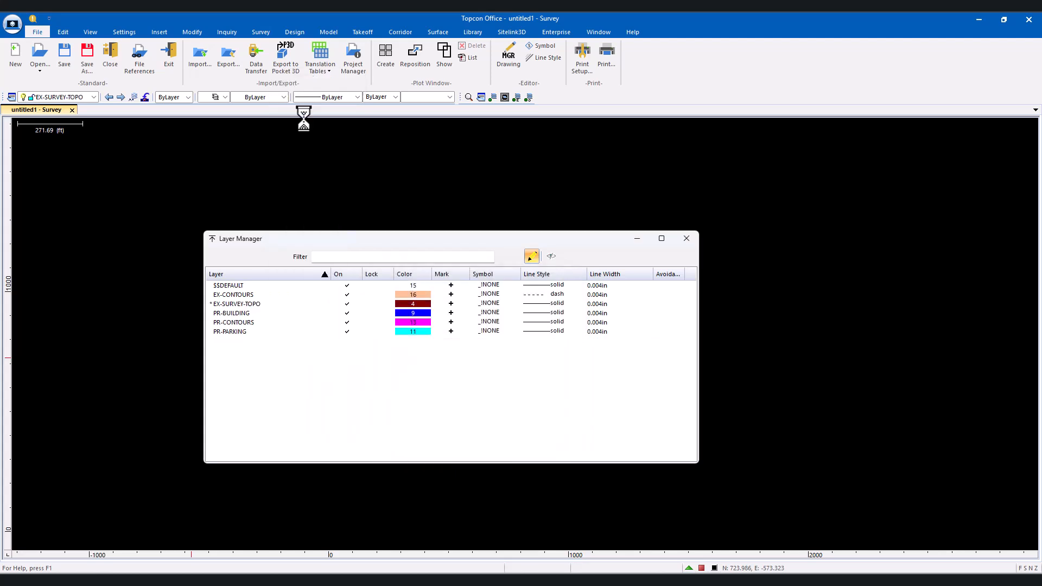
pyautogui.write('EX-BREAKLINES')
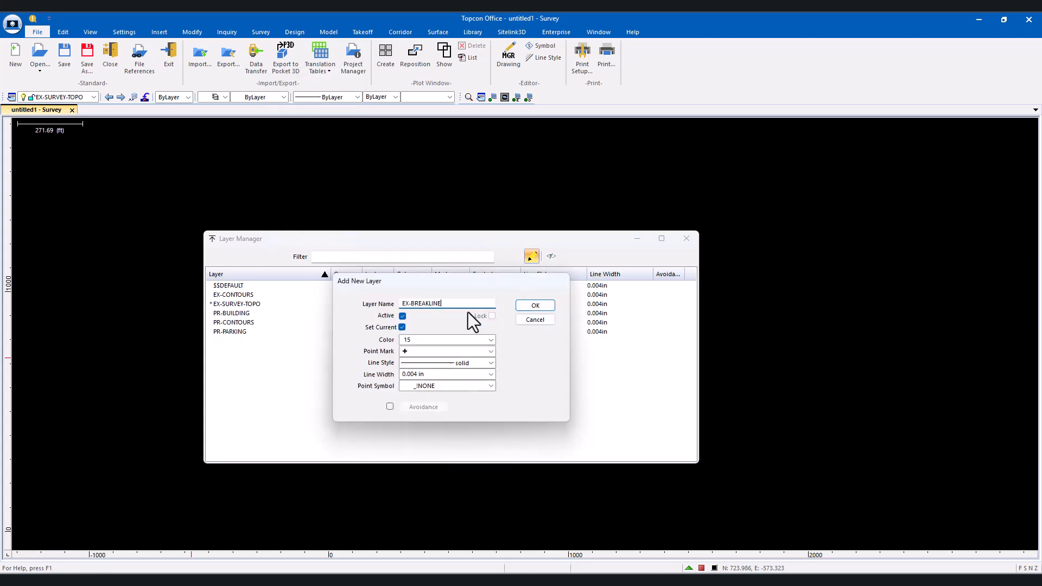
pyautogui.click(491, 339)
pyautogui.click(485, 378)
pyautogui.click(535, 305)
# Step: Create a new layer named EX-VEGETATION with green color 10 and the solid line style
pyautogui.rightClick(288, 388)
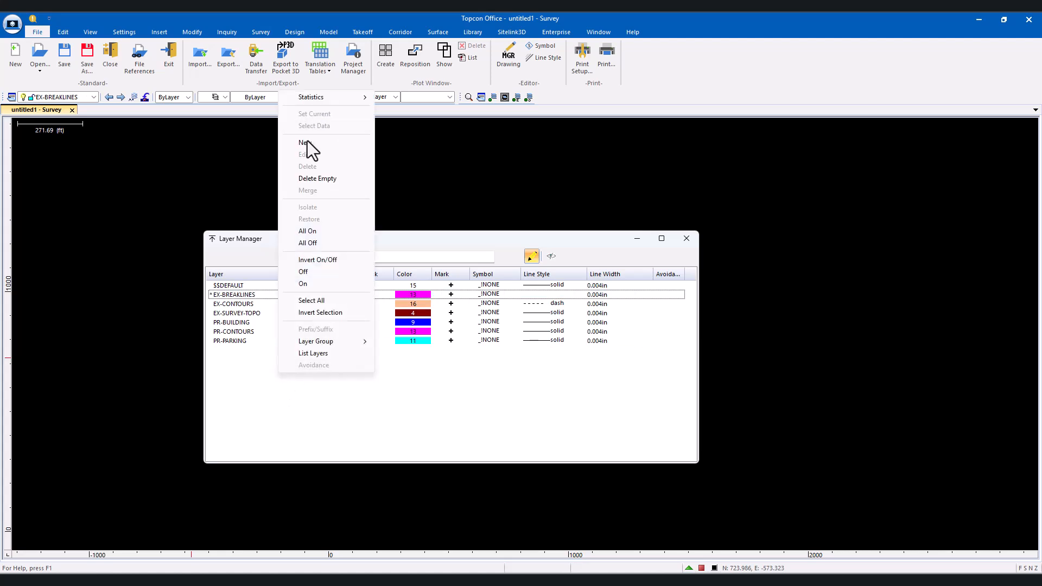
pyautogui.click(300, 119)
pyautogui.write('EX-VEGETATION')
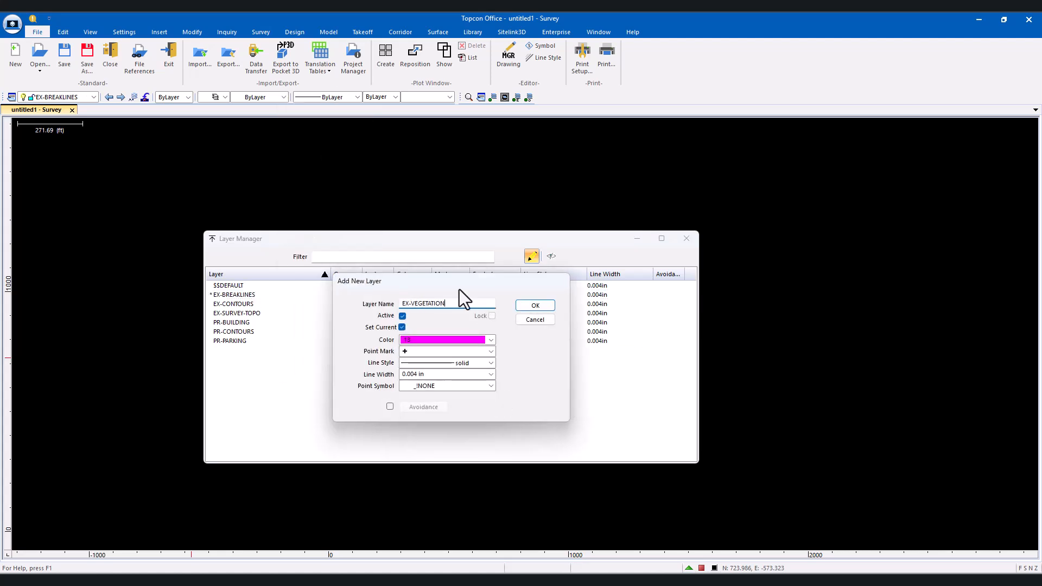
pyautogui.click(490, 339)
pyautogui.click(442, 378)
pyautogui.click(535, 306)
# Step: Create a new layer named PR-WATERLINE-6' with teal color 3 and the solid line style
pyautogui.rightClick(259, 386)
pyautogui.click(299, 117)
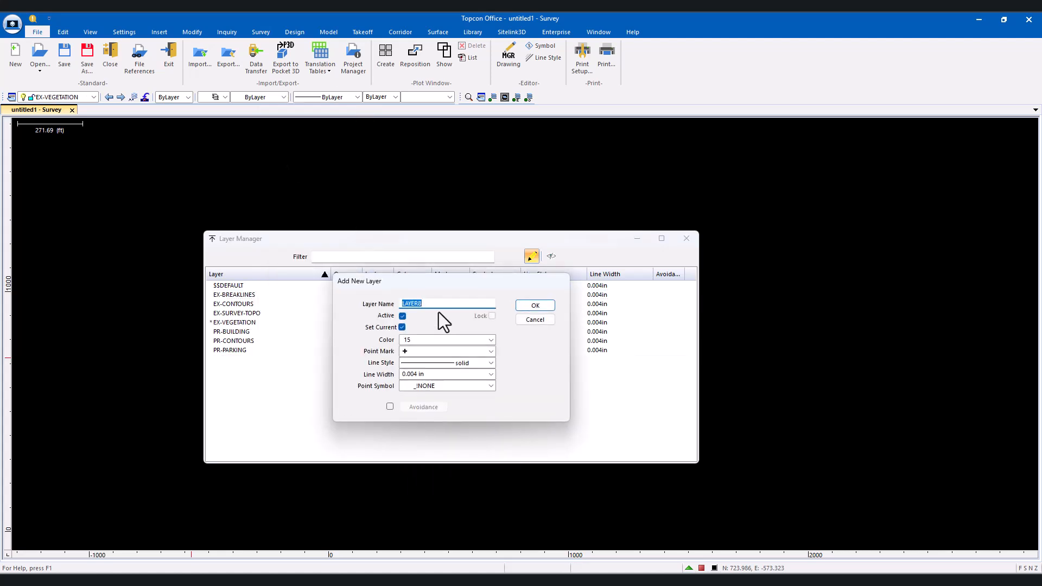
pyautogui.write("PR-WATERLINE-6'")
pyautogui.click(491, 339)
pyautogui.click(534, 305)
pyautogui.rightClick(296, 372)
pyautogui.moveTo(346, 342)
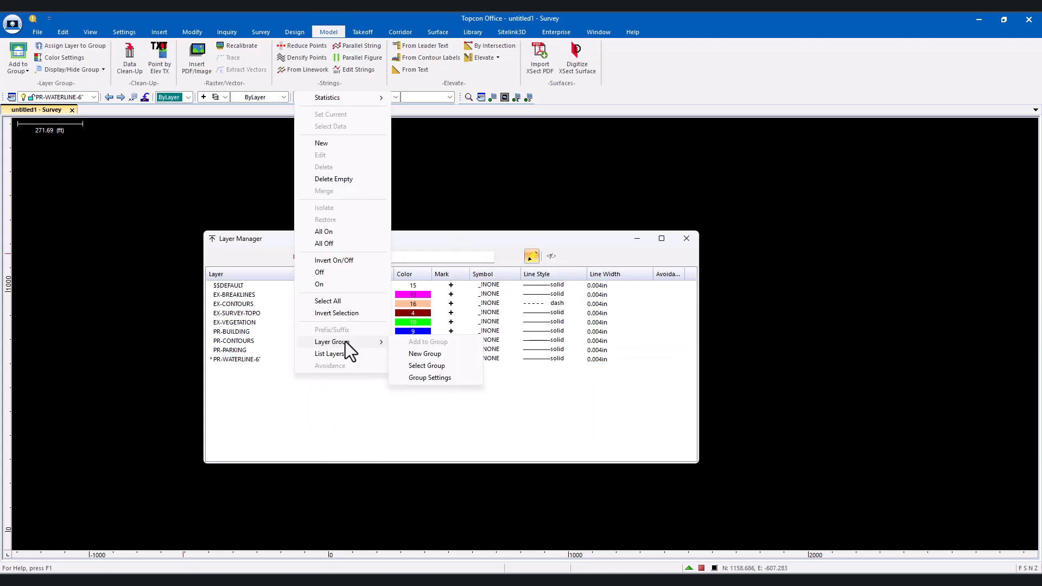
pyautogui.click(285, 412)
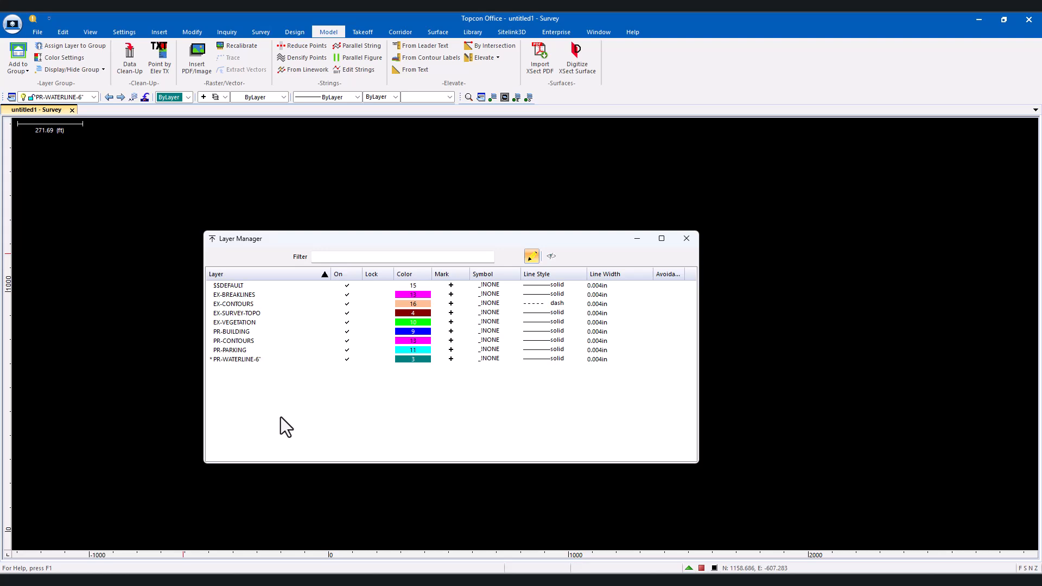
# Step: In the layer group settings, add EX-BREAKLINES, EX-CONTOURS, EX-SURVEY-TOPO and EX-VEGETATION to the Existing group
pyautogui.rightClick(281, 417)
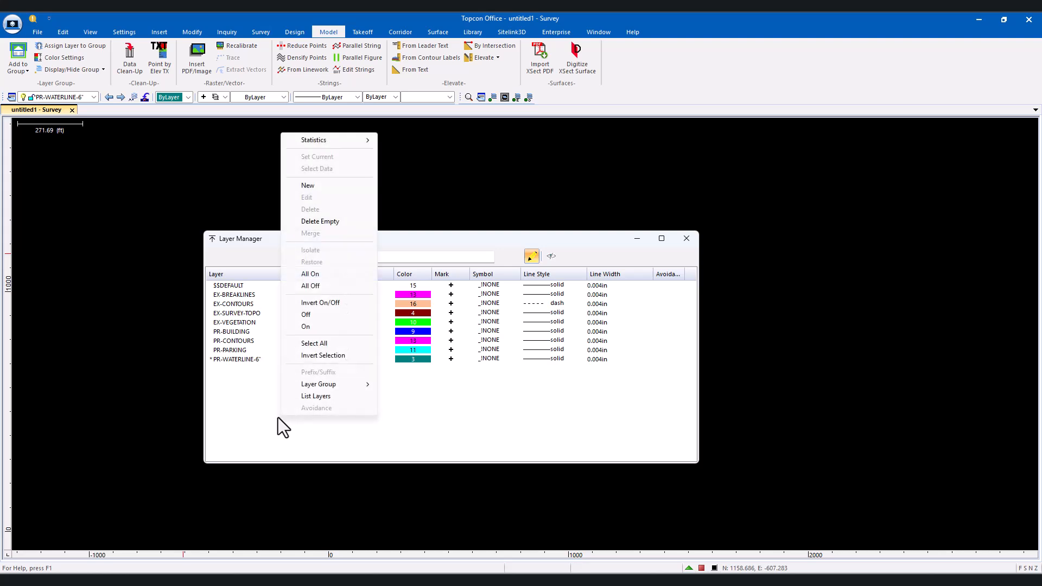
pyautogui.moveTo(315, 385)
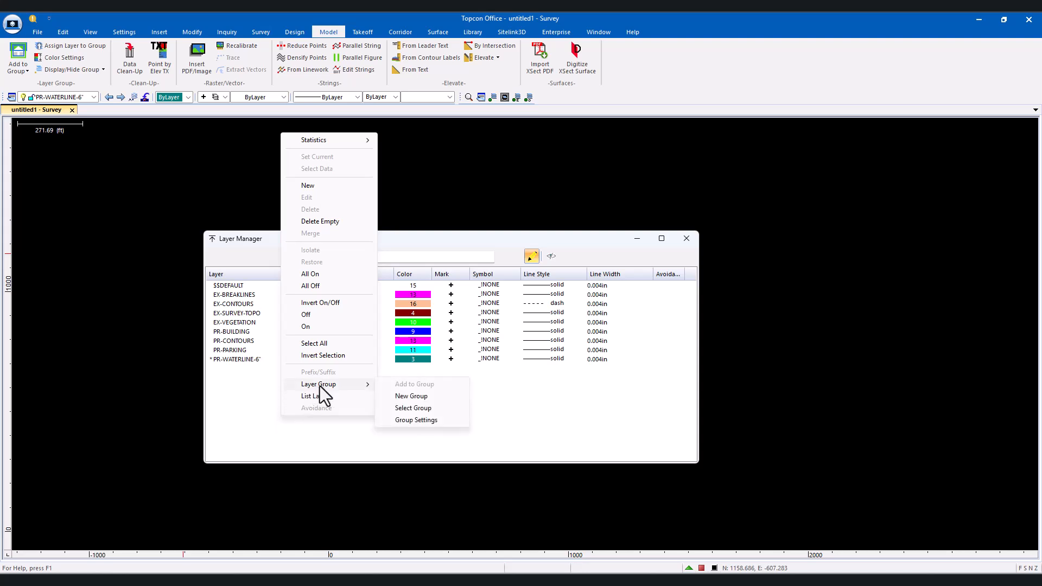
pyautogui.click(424, 421)
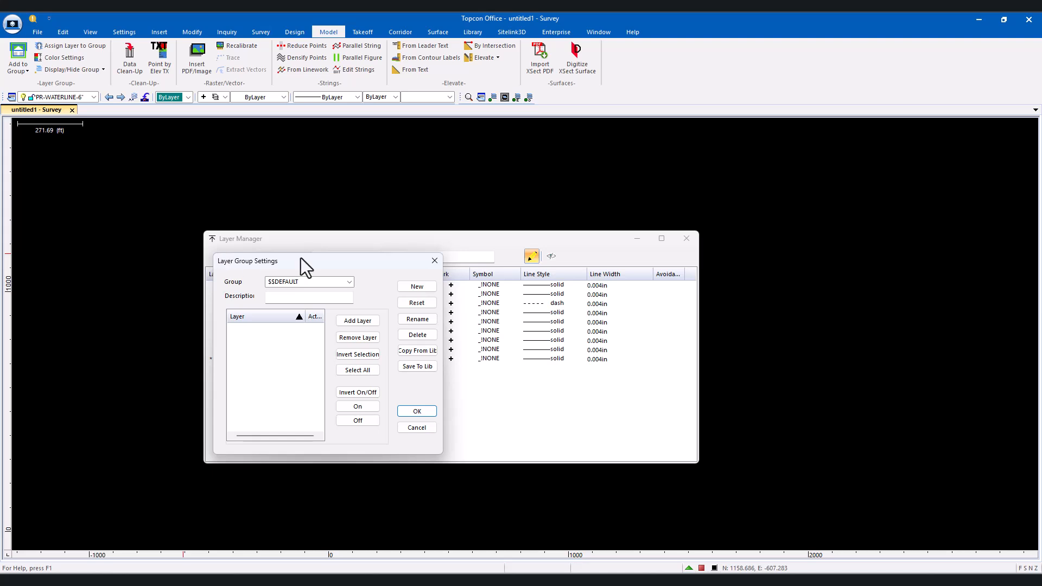
pyautogui.click(349, 282)
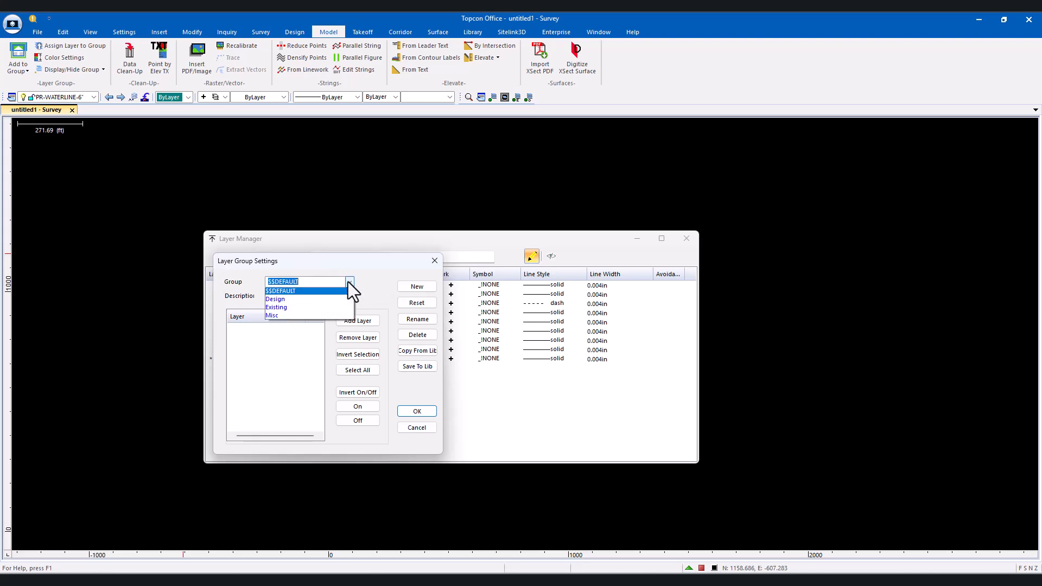
pyautogui.click(278, 308)
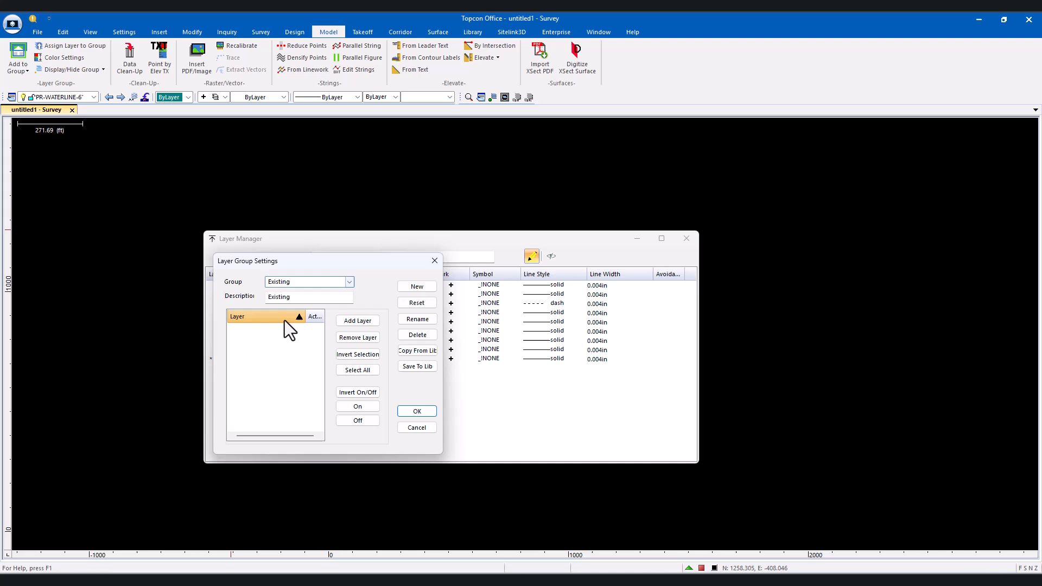
pyautogui.click(369, 321)
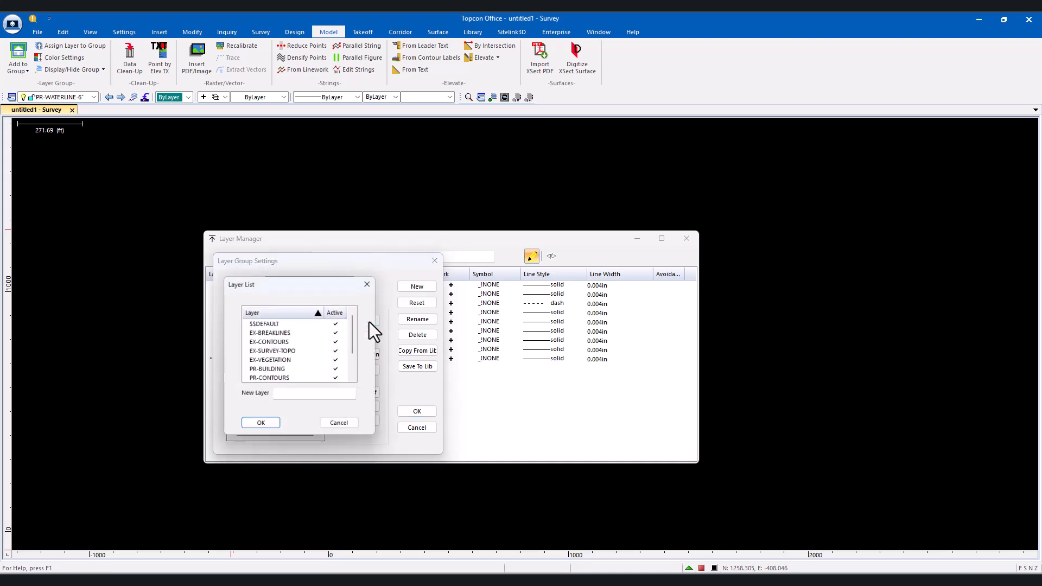
pyautogui.click(262, 335)
pyautogui.keyDown('shift'); pyautogui.click(262, 359); pyautogui.keyUp('shift')
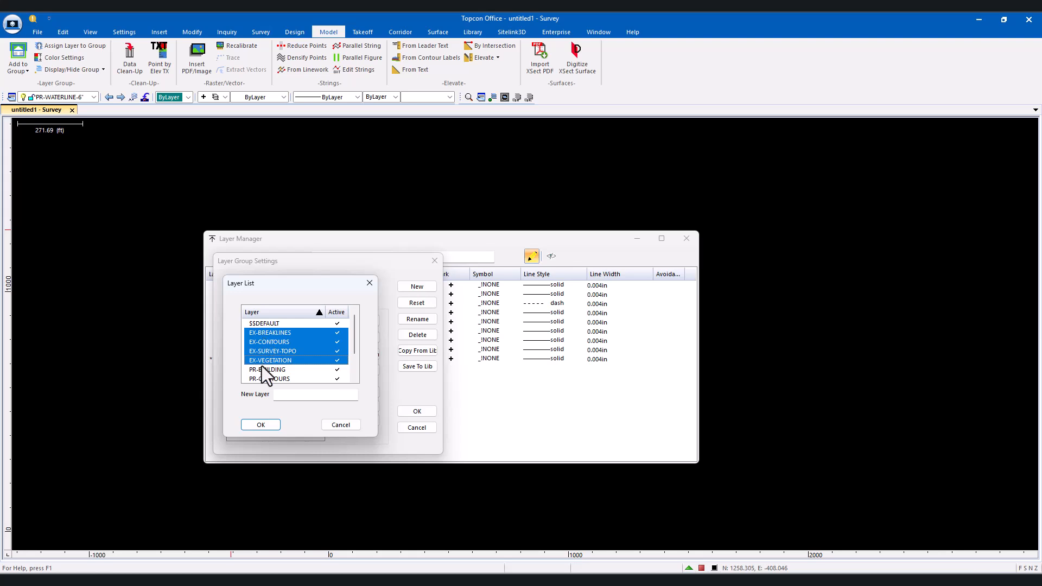
pyautogui.click(272, 425)
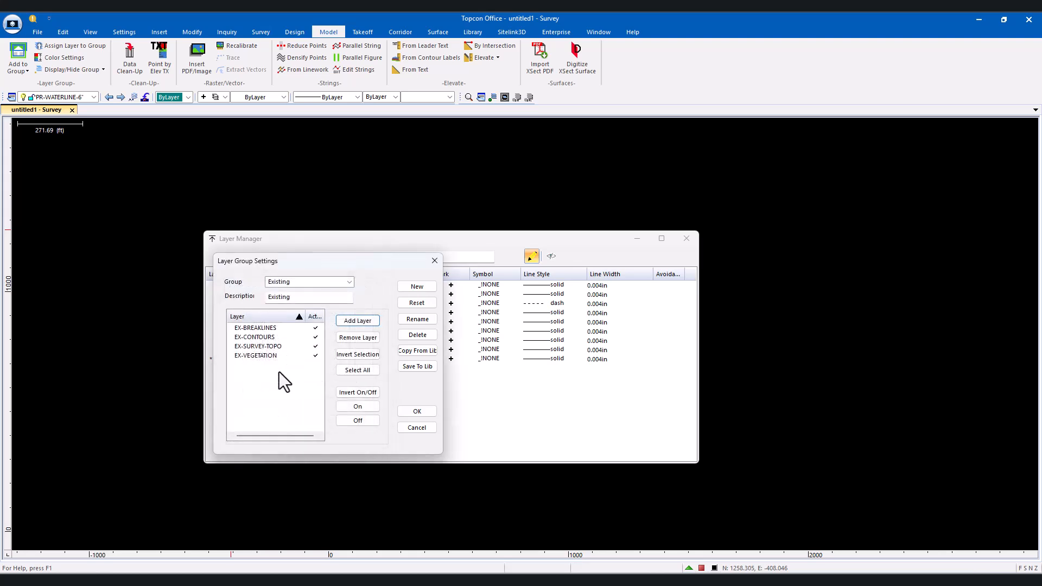
# Step: Add PR-BUILDING, PR-CONTOURS, PR-PARKING and PR-WATERLINE-6' to the Design layer group, accept the group settings and close the Layer Manager
pyautogui.click(350, 281)
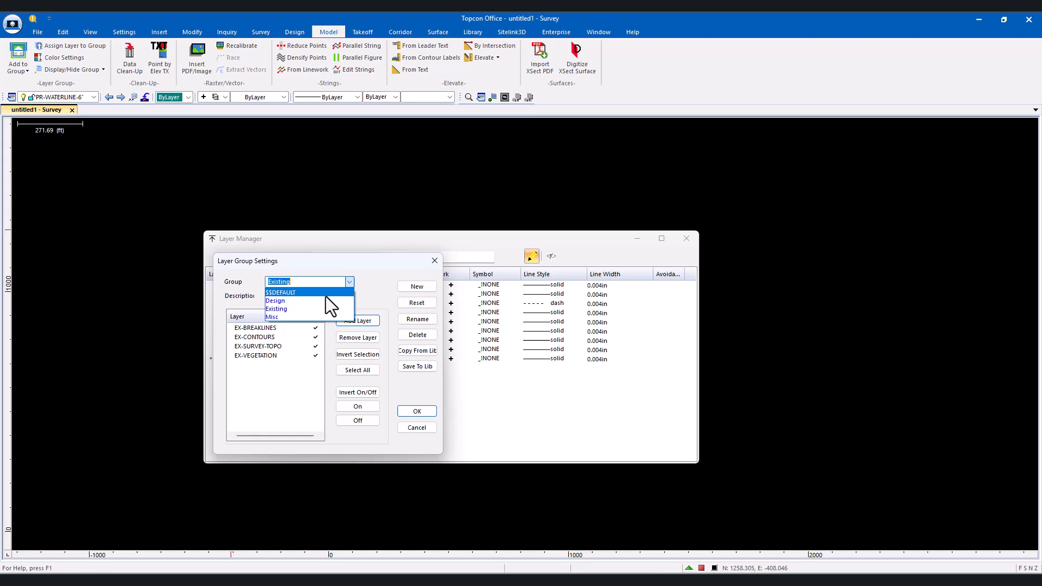
pyautogui.click(288, 301)
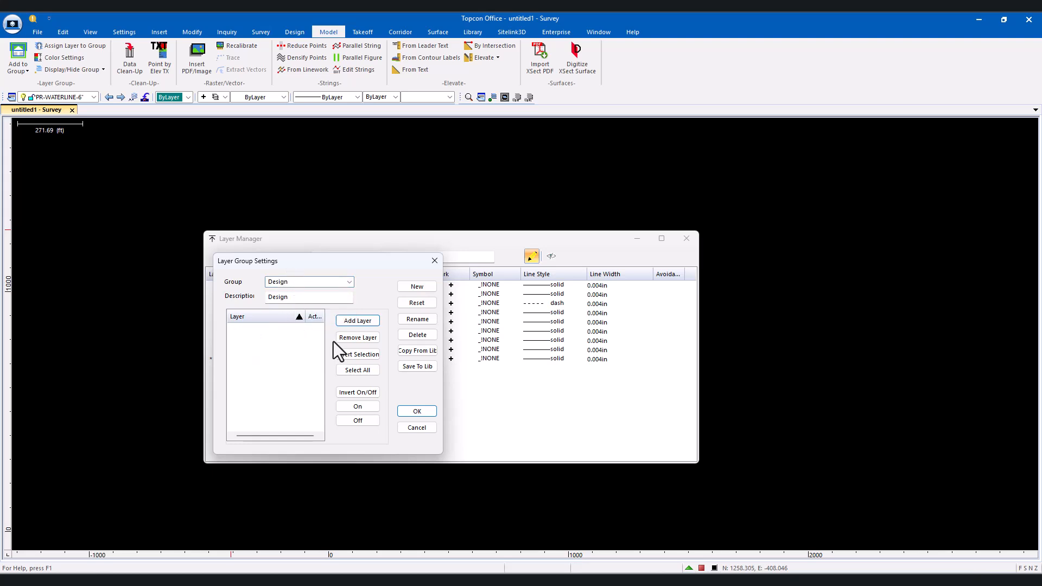
pyautogui.click(358, 321)
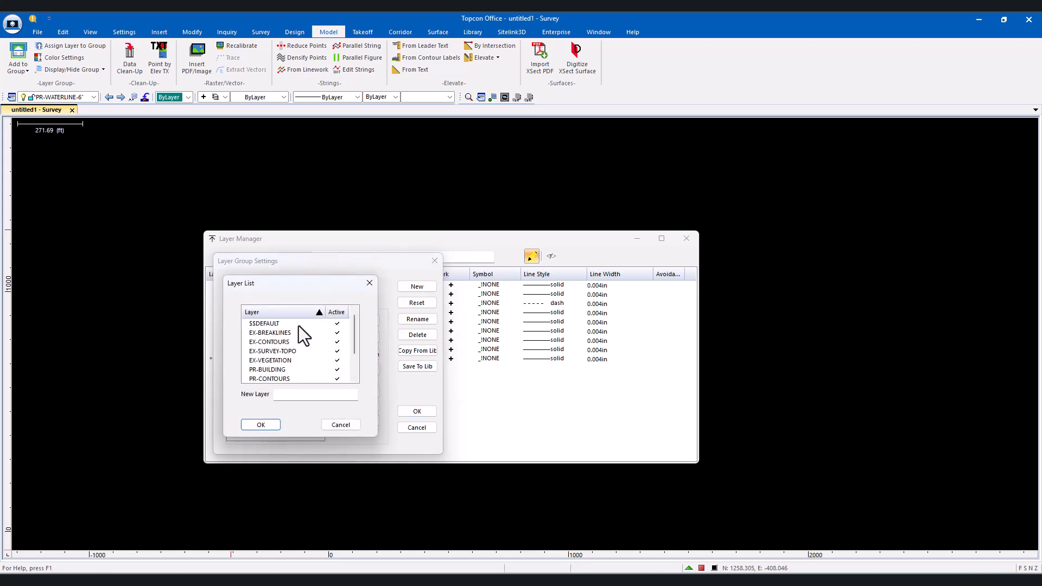
pyautogui.click(265, 371)
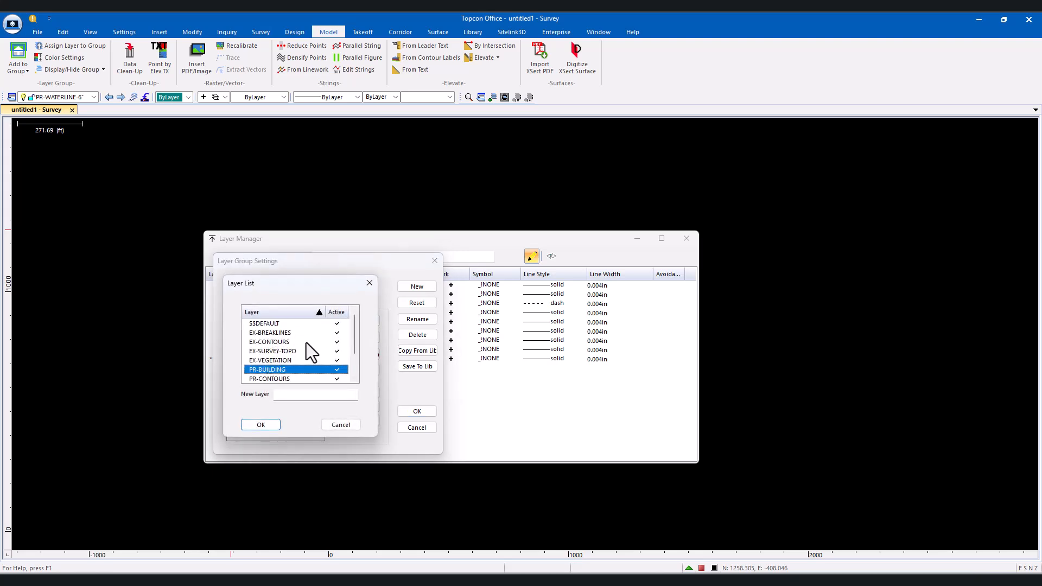
pyautogui.scroll(-1, 306, 342)
pyautogui.keyDown('shift'); pyautogui.click(272, 370); pyautogui.keyUp('shift')
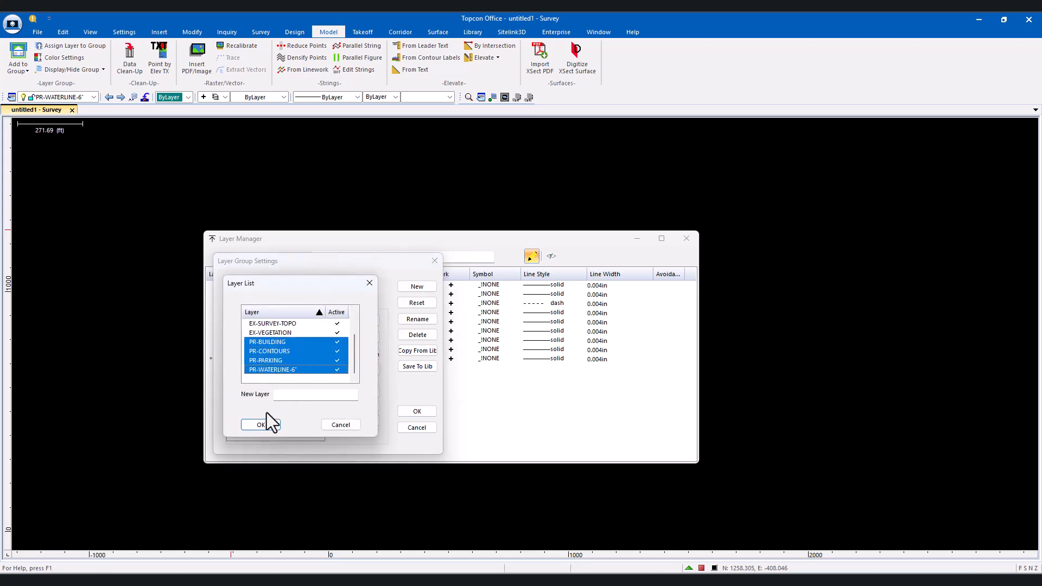
pyautogui.click(261, 425)
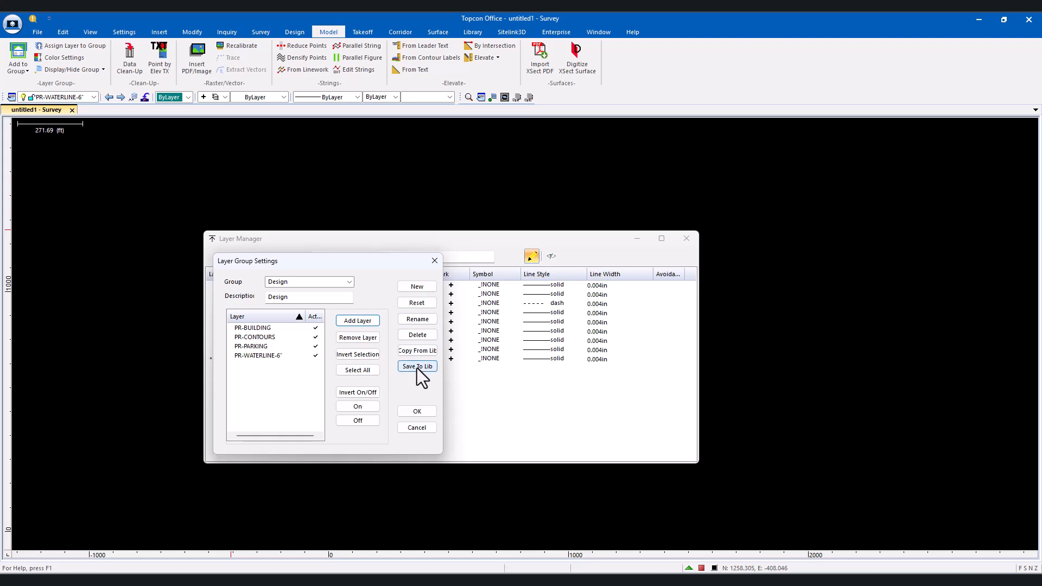
pyautogui.click(413, 411)
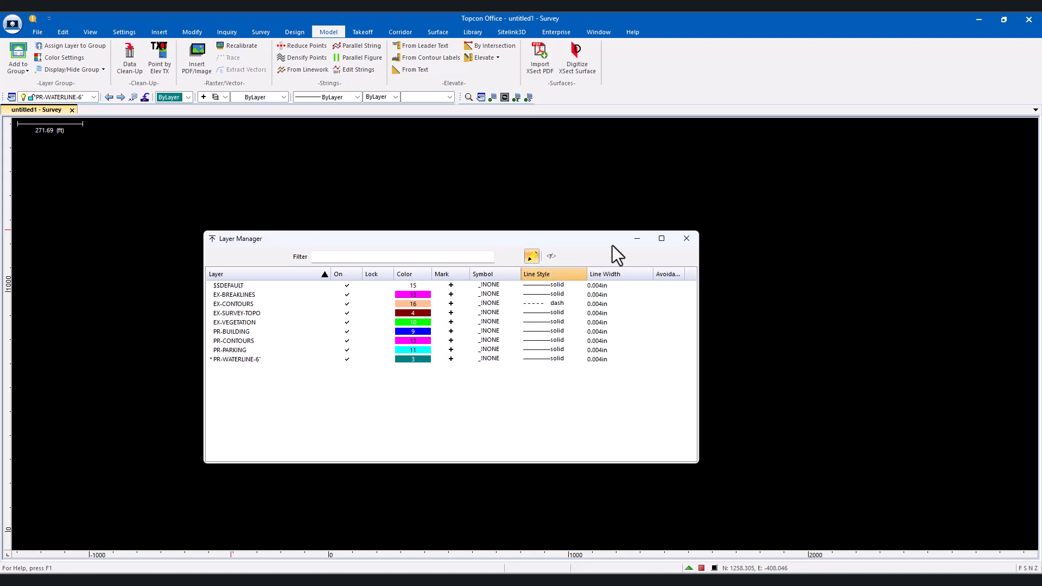
pyautogui.click(686, 239)
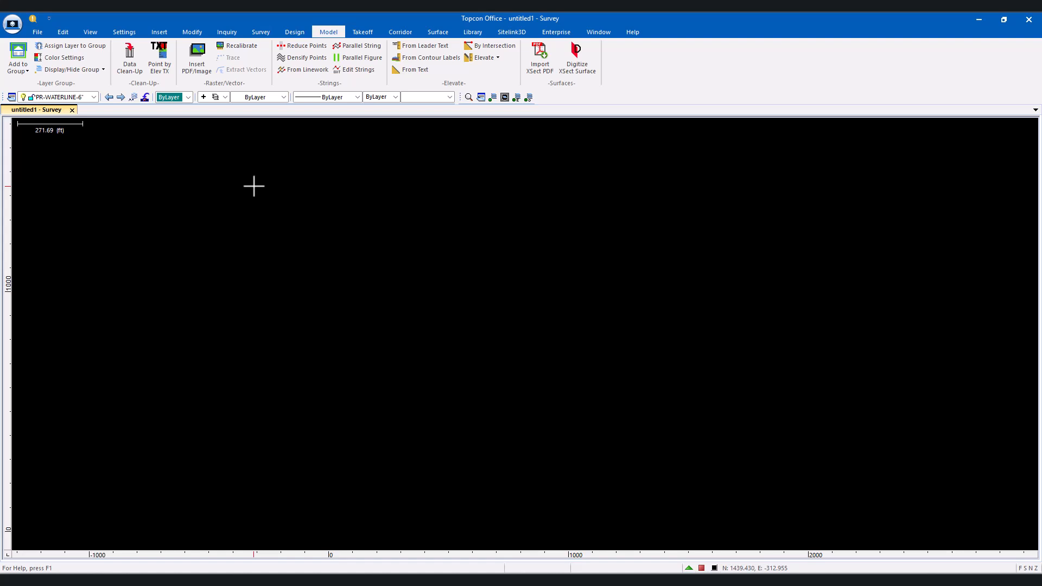
# Step: Open the takeoff materials library, compare the global and project materials, and leave the project materials displayed
pyautogui.click(365, 33)
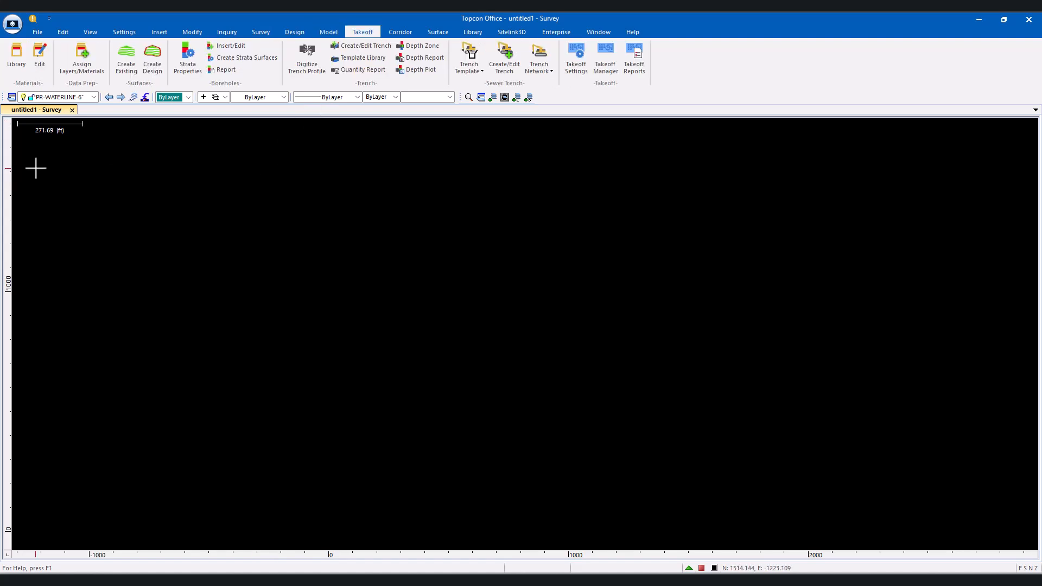
pyautogui.click(16, 55)
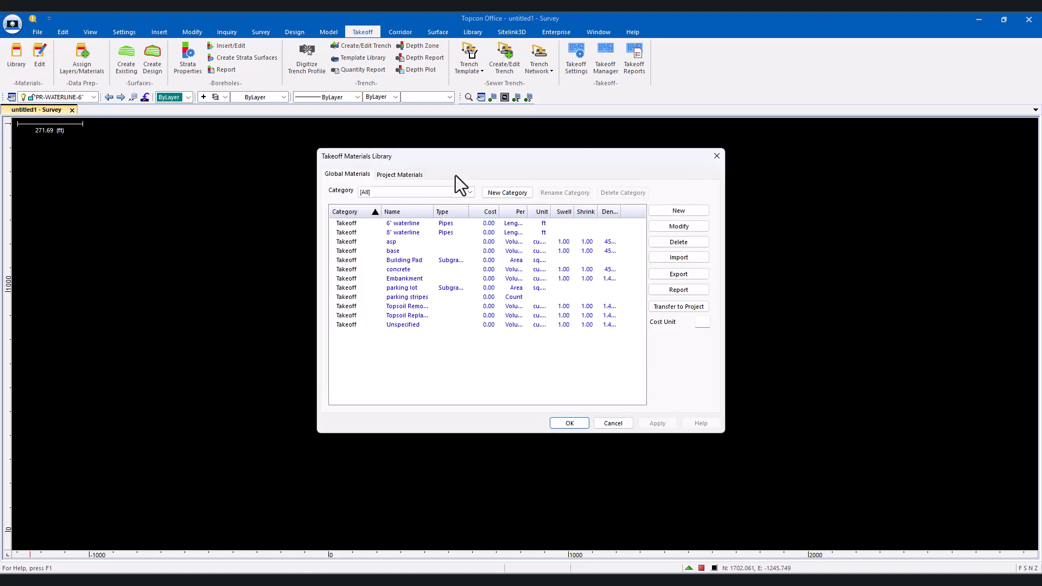
pyautogui.moveTo(464, 153); pyautogui.dragTo(353, 162)
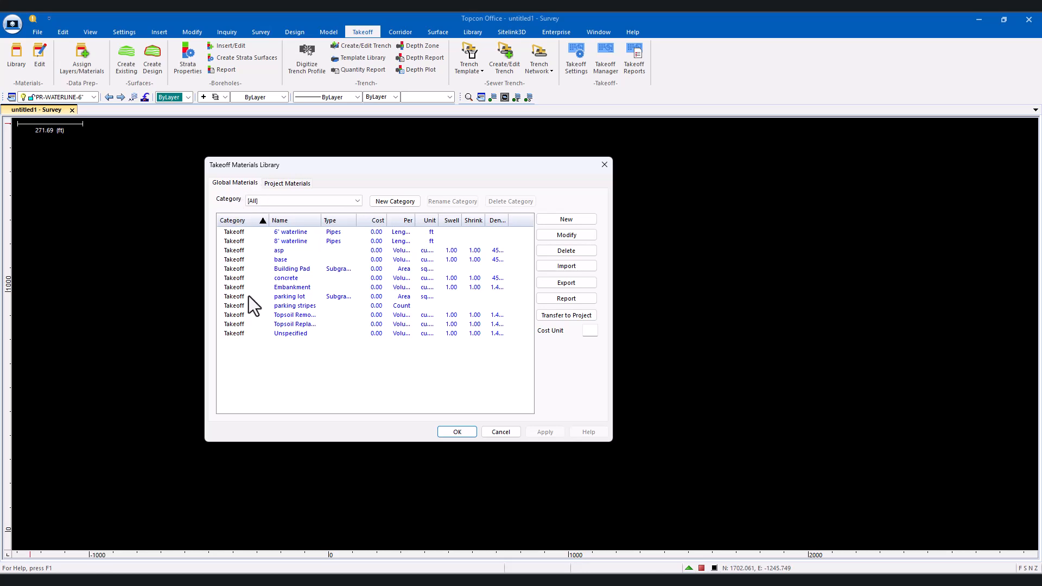
pyautogui.click(283, 183)
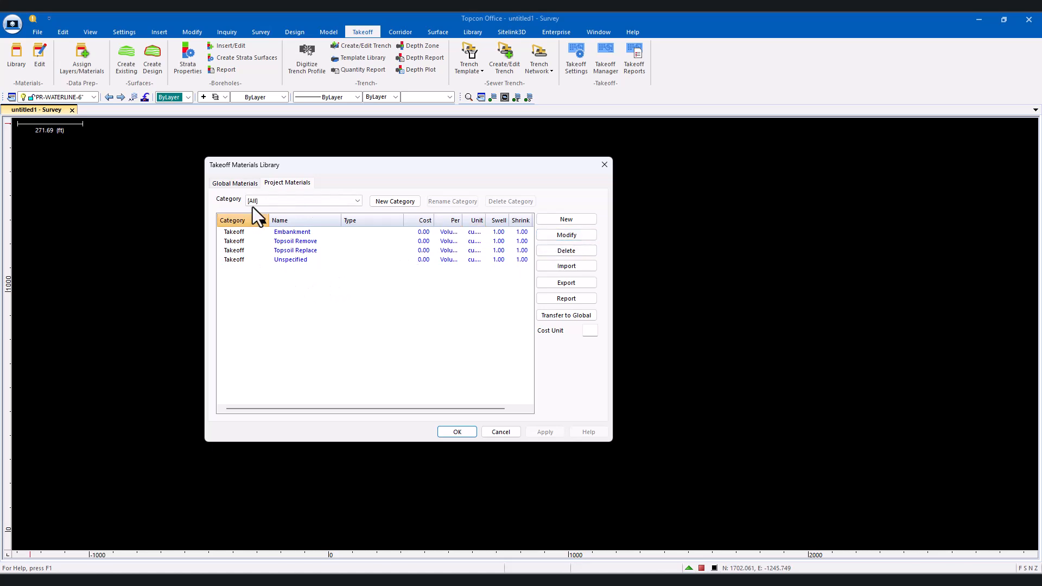
pyautogui.click(236, 184)
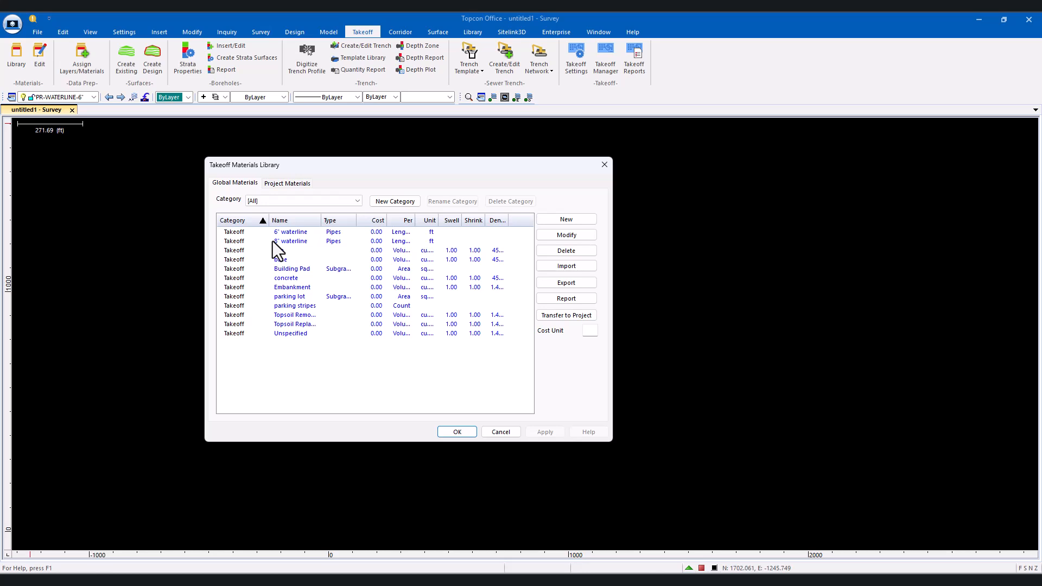
pyautogui.click(290, 181)
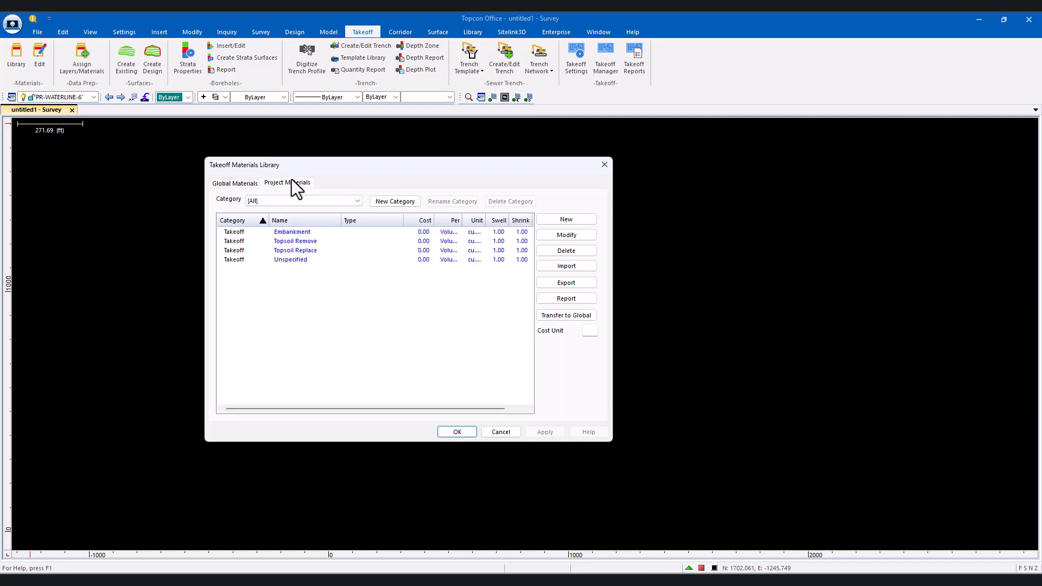
# Step: Start a new project material in the Takeoff category and name it building pad
pyautogui.click(581, 218)
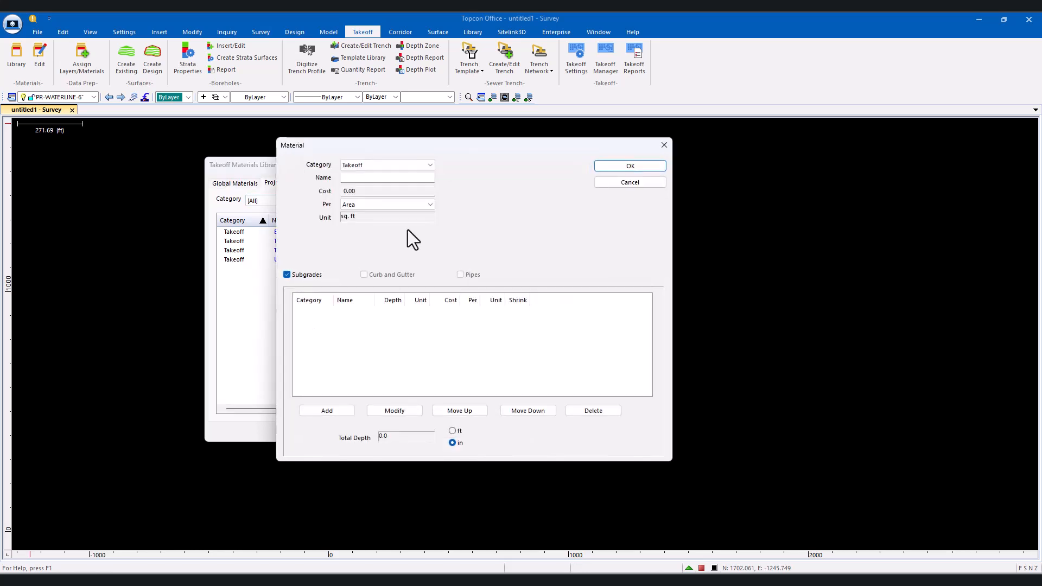
pyautogui.click(373, 178)
pyautogui.write('building pad')
# Step: Add a concrete subgrade with a depth of 6 in to the building pad material
pyautogui.click(331, 414)
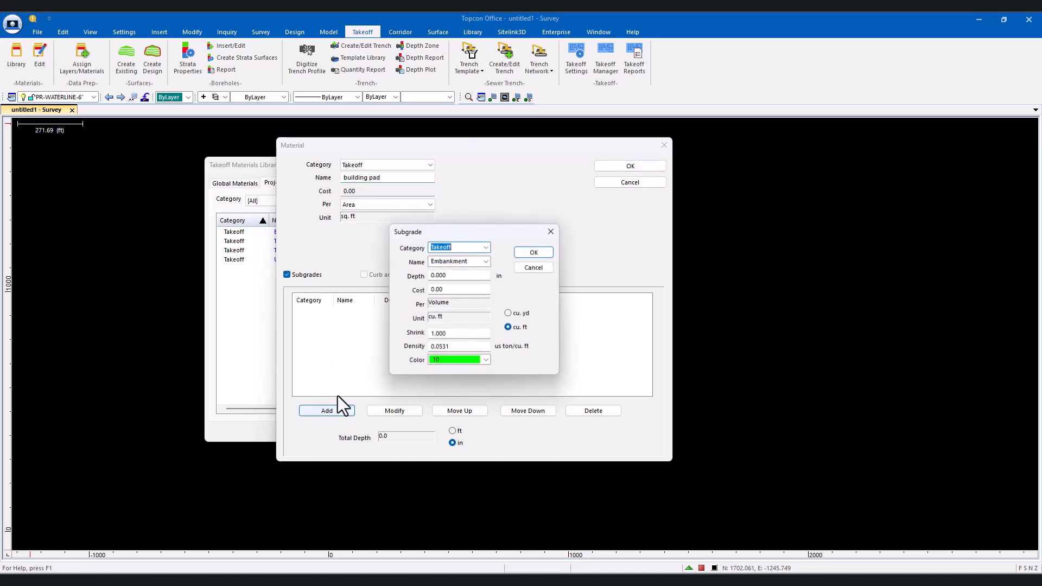
pyautogui.click(461, 261)
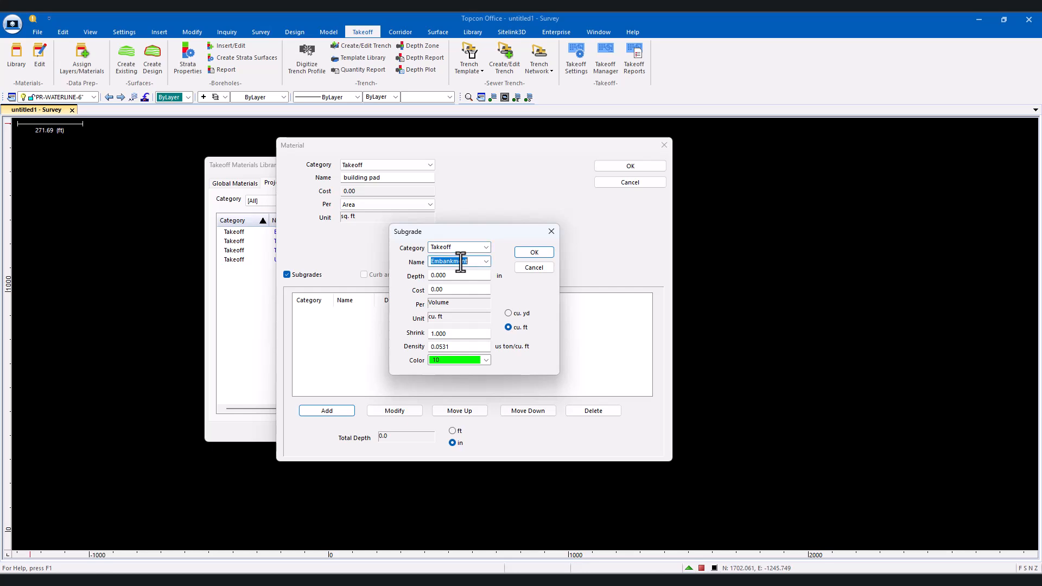
pyautogui.write('concrete')
pyautogui.press('Tab')
pyautogui.write('6')
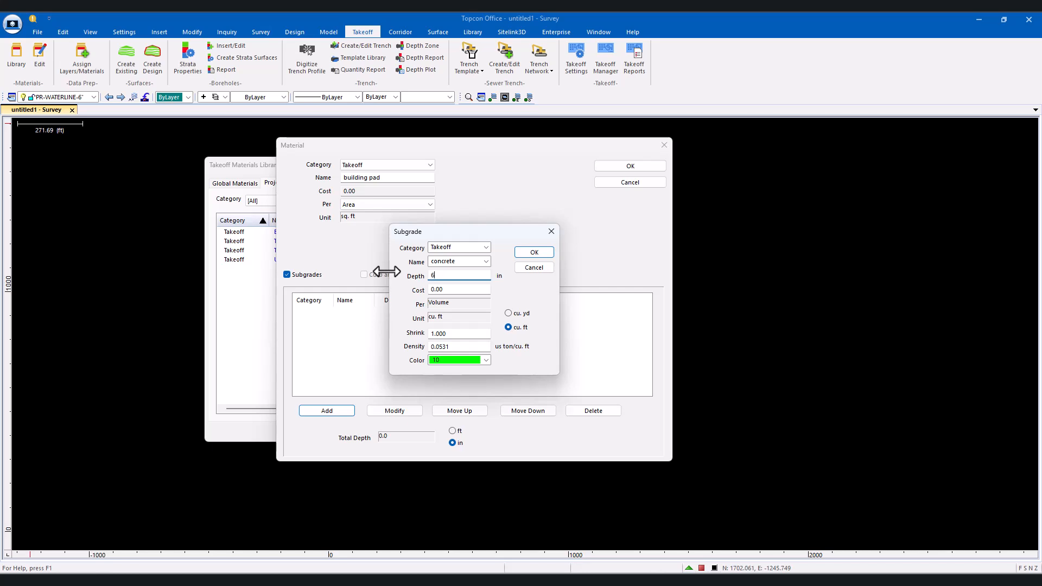
pyautogui.press('Tab')
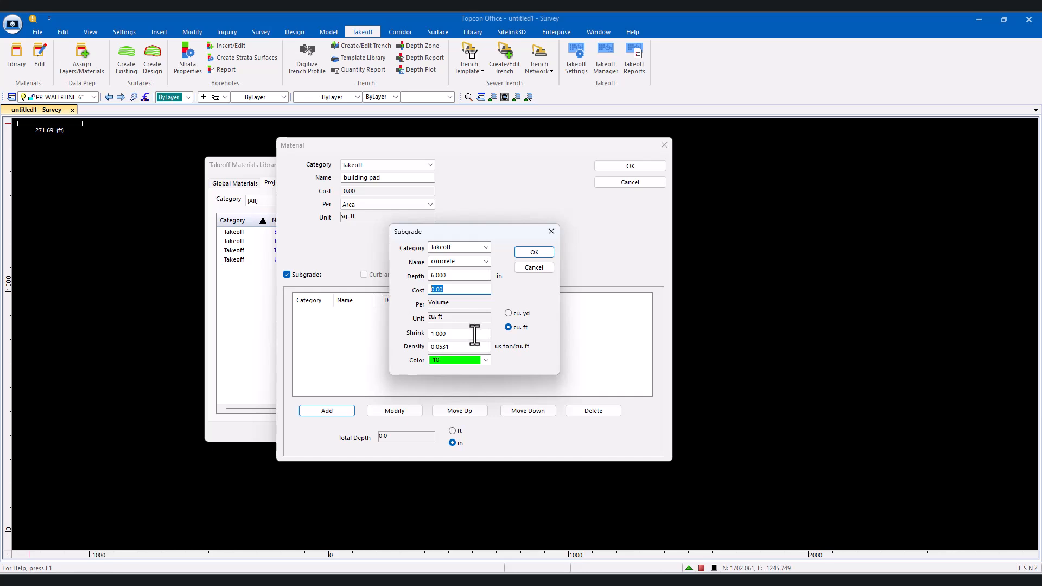
pyautogui.press('Tab')
pyautogui.press('Tab')
pyautogui.click(533, 253)
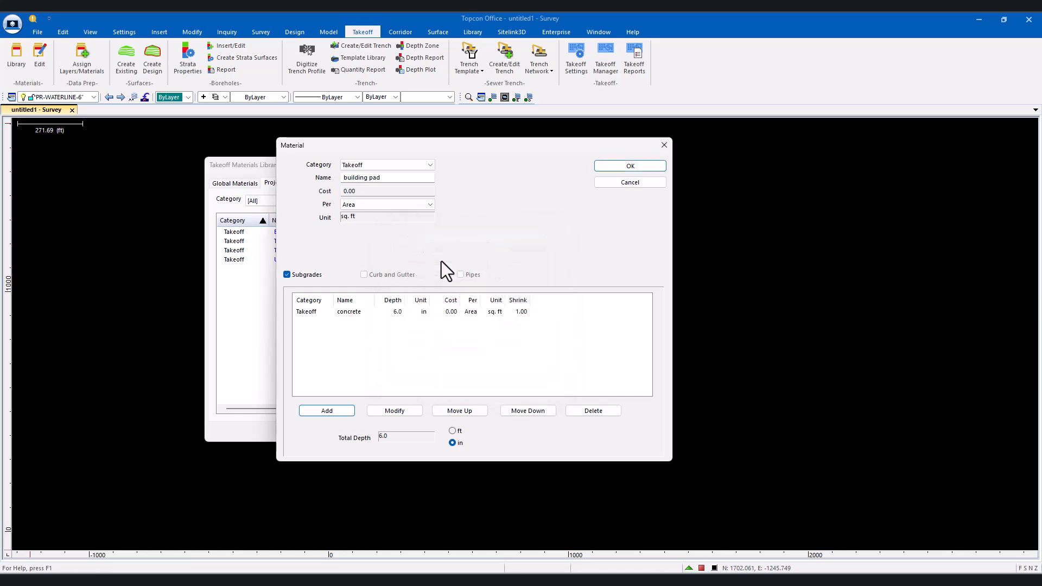
# Step: Add a base subgrade with a depth of 12 in and magenta color to the building pad, and save the material
pyautogui.click(326, 410)
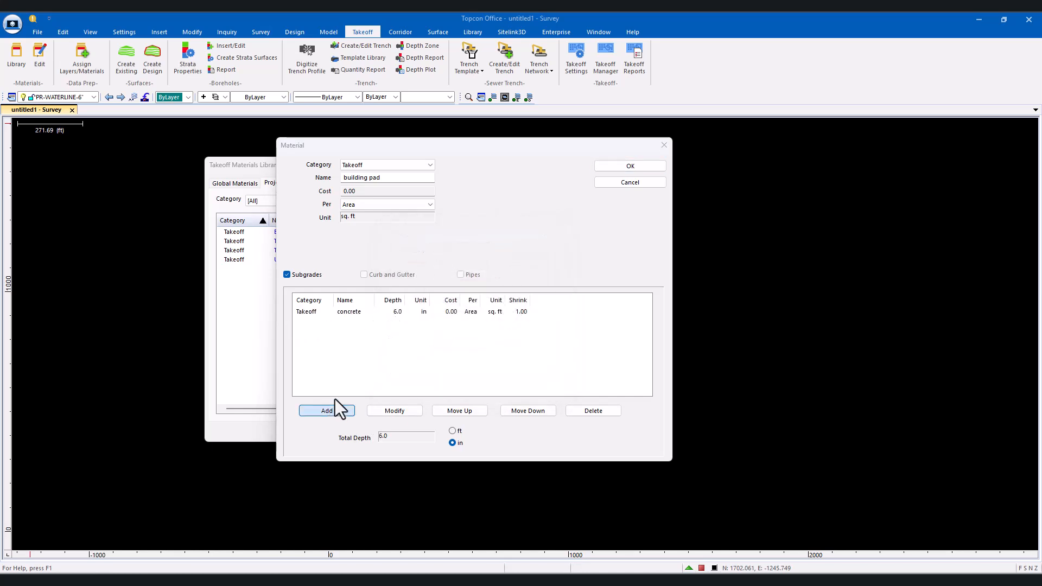
pyautogui.click(460, 261)
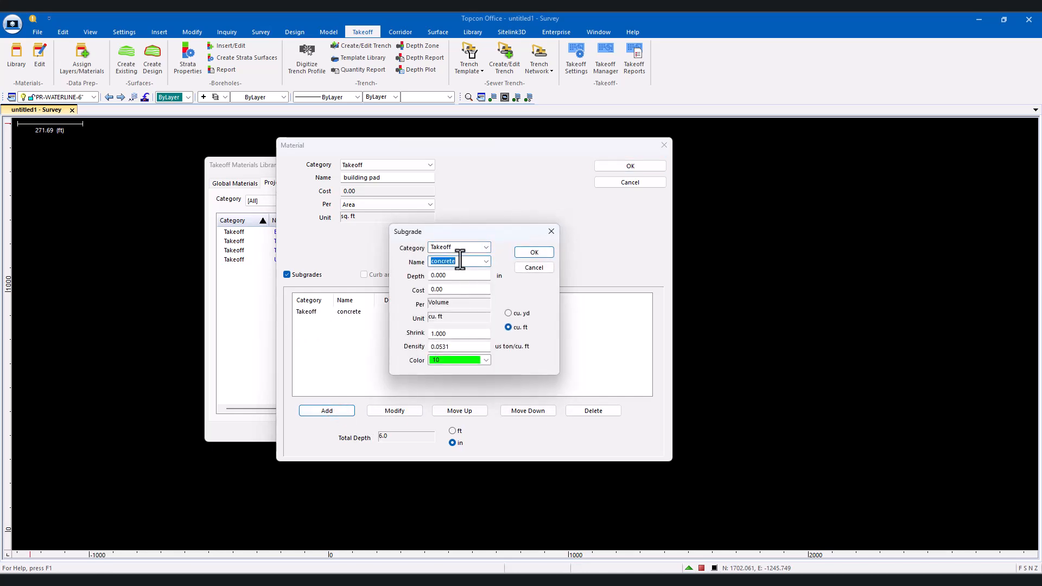
pyautogui.write('base')
pyautogui.press('Tab')
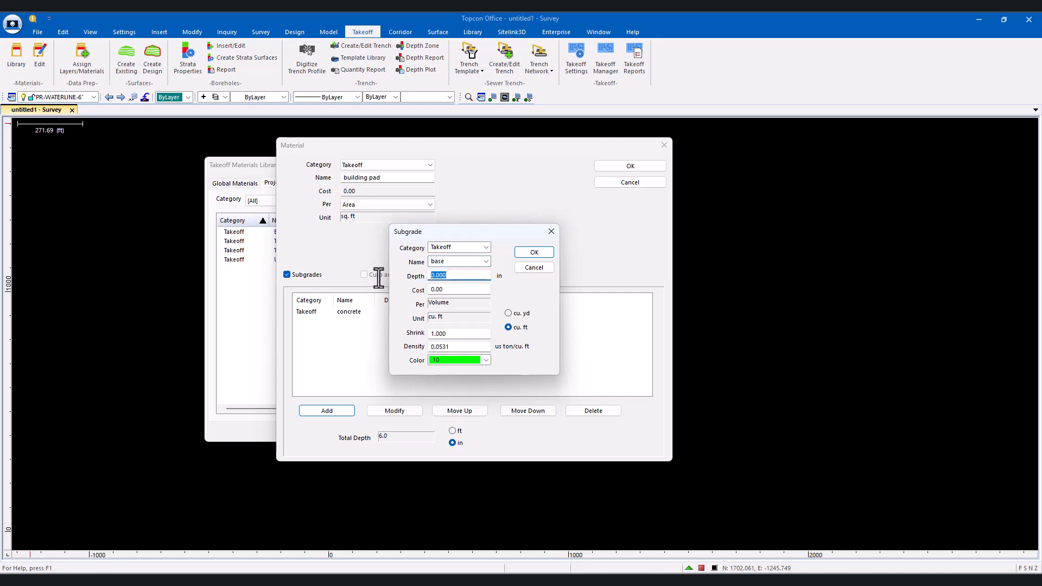
pyautogui.write('12')
pyautogui.click(486, 360)
pyautogui.click(514, 398)
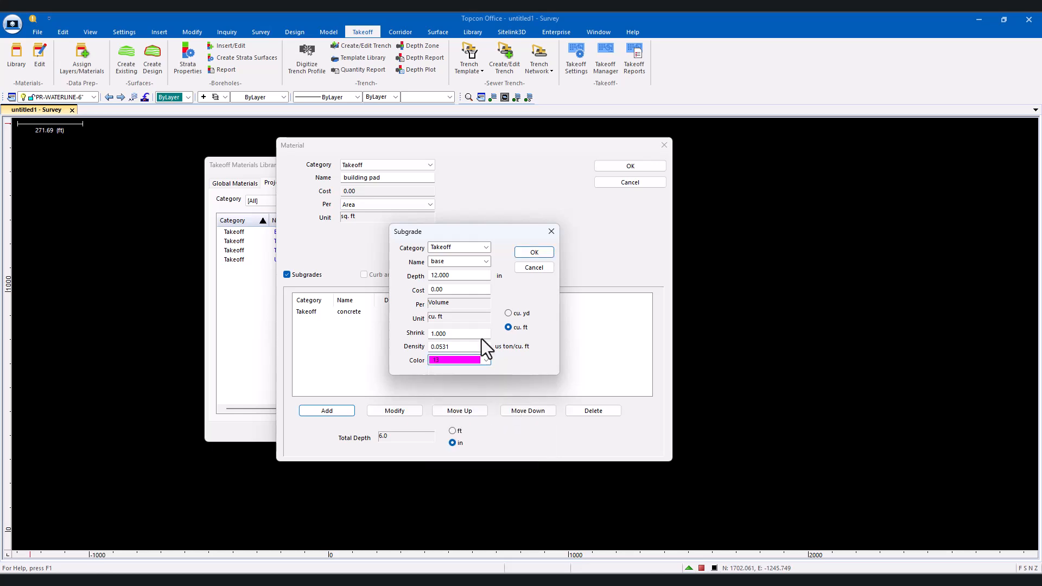
pyautogui.click(533, 253)
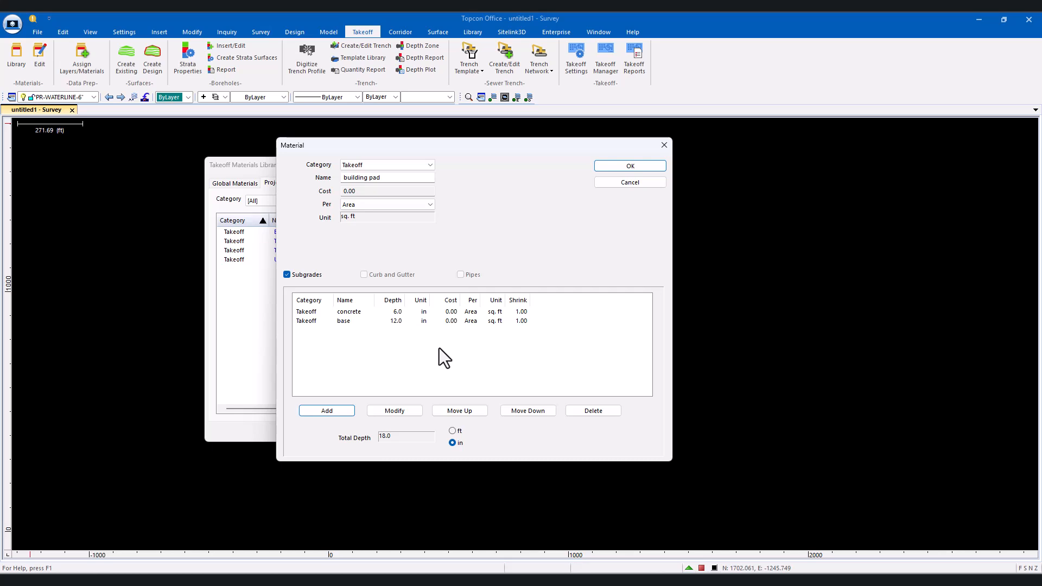
pyautogui.click(629, 166)
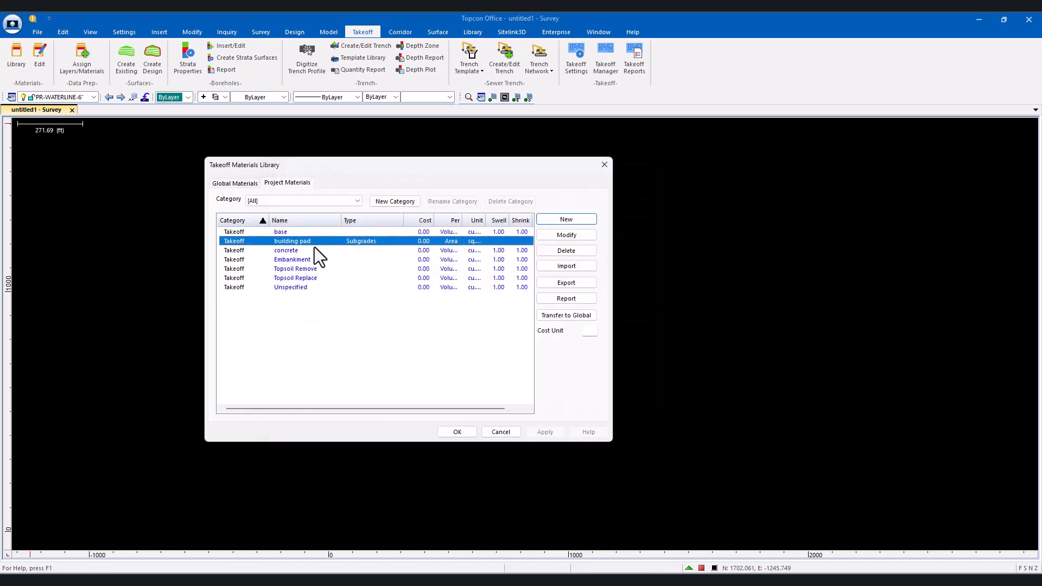
# Step: Start a new project material named 6" Water Line, measured per Length and defined as Pipes
pyautogui.click(565, 218)
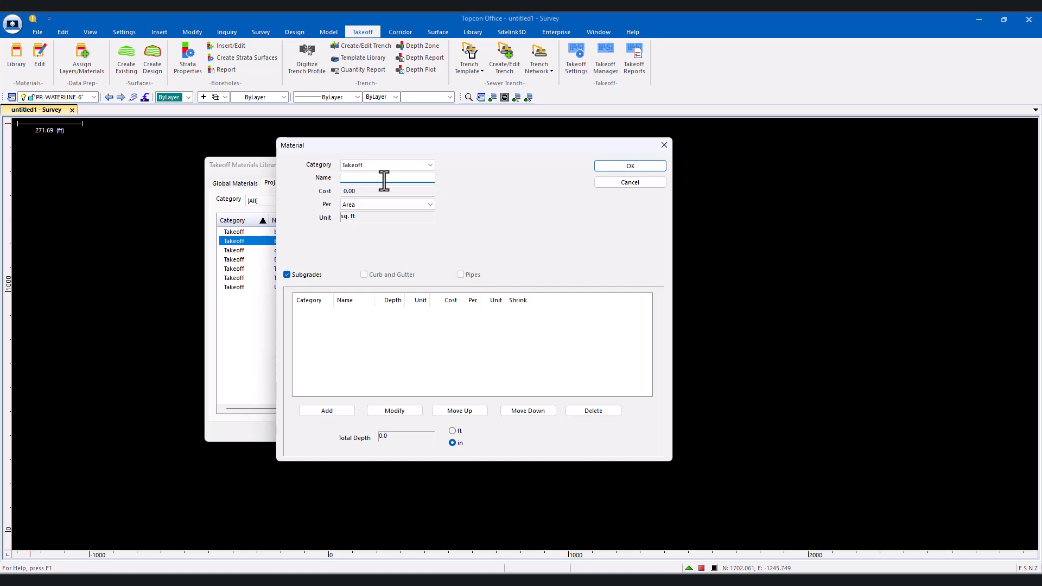
pyautogui.write('6" Water Line')
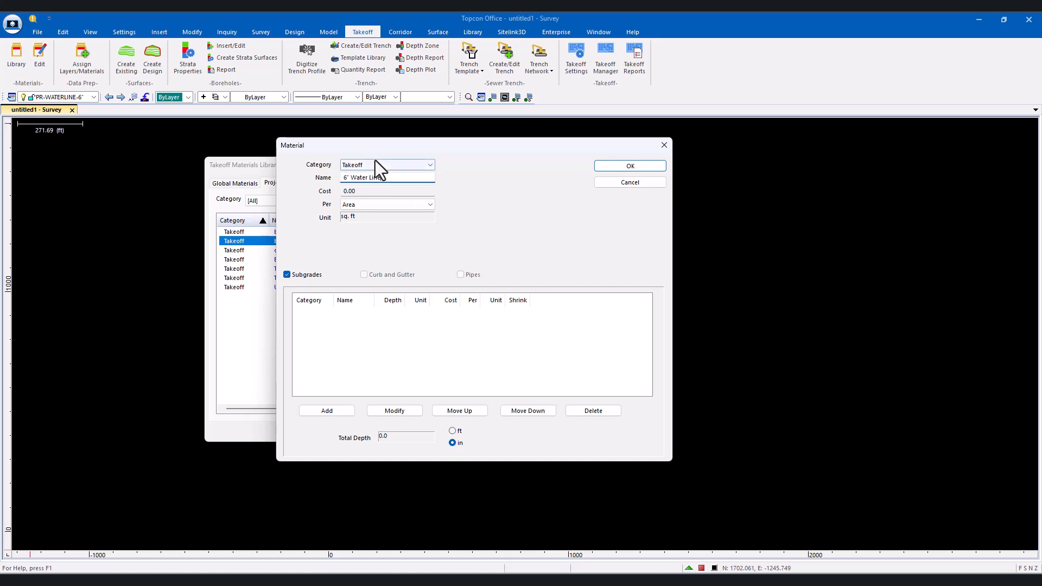
pyautogui.click(431, 204)
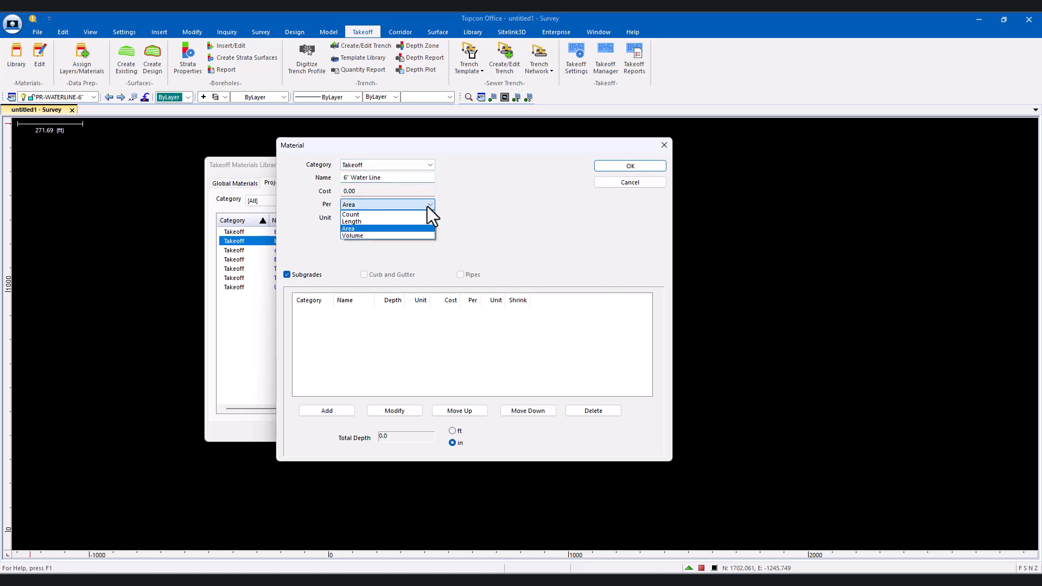
pyautogui.click(359, 223)
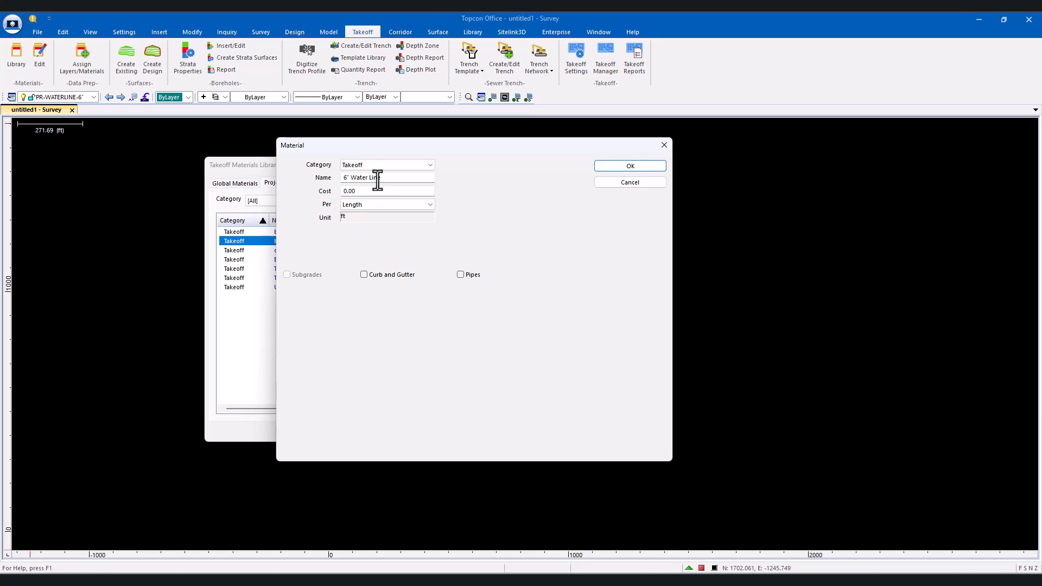
pyautogui.click(461, 274)
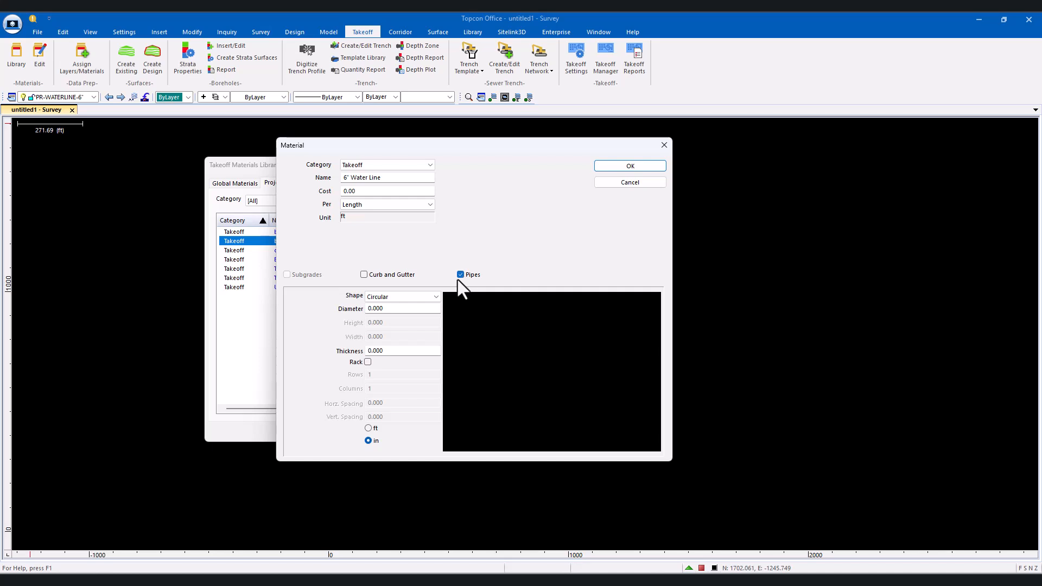
# Step: Set the water line's circular pipe to 6 in diameter and 0.5 in thickness, and save the material
pyautogui.doubleClick(391, 307)
pyautogui.write('6')
pyautogui.doubleClick(388, 350)
pyautogui.write('.5')
pyautogui.click(408, 308)
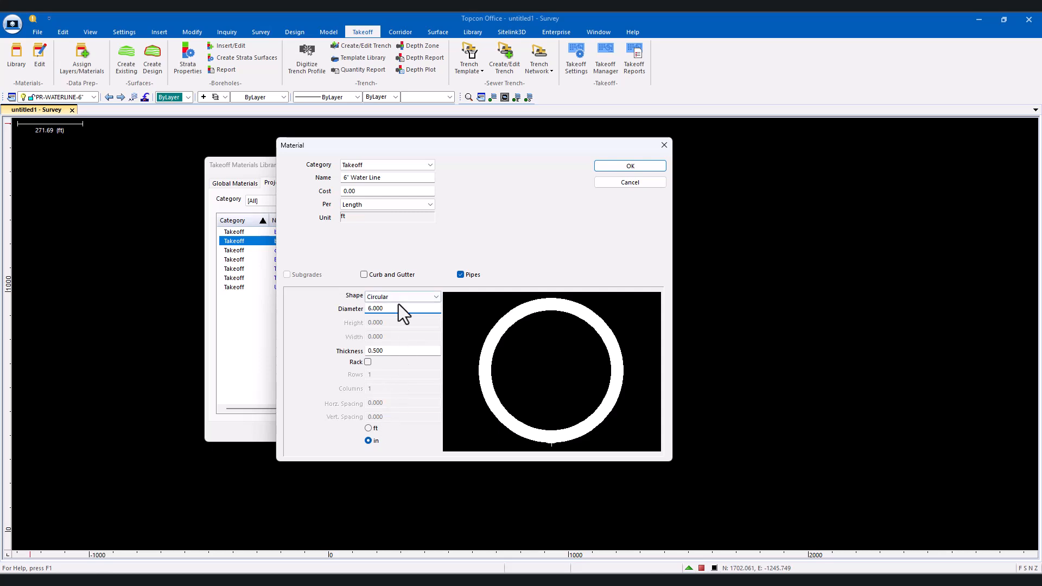
pyautogui.click(620, 167)
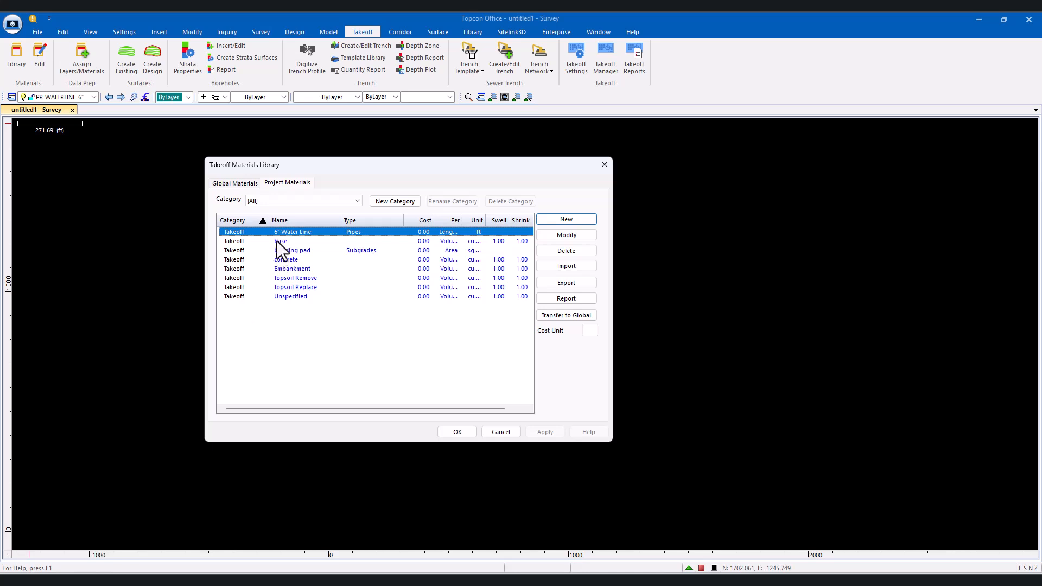
# Step: Transfer the global parking lot material with its referenced materials and the 8" waterline to the project materials, and accept the library changes
pyautogui.click(239, 184)
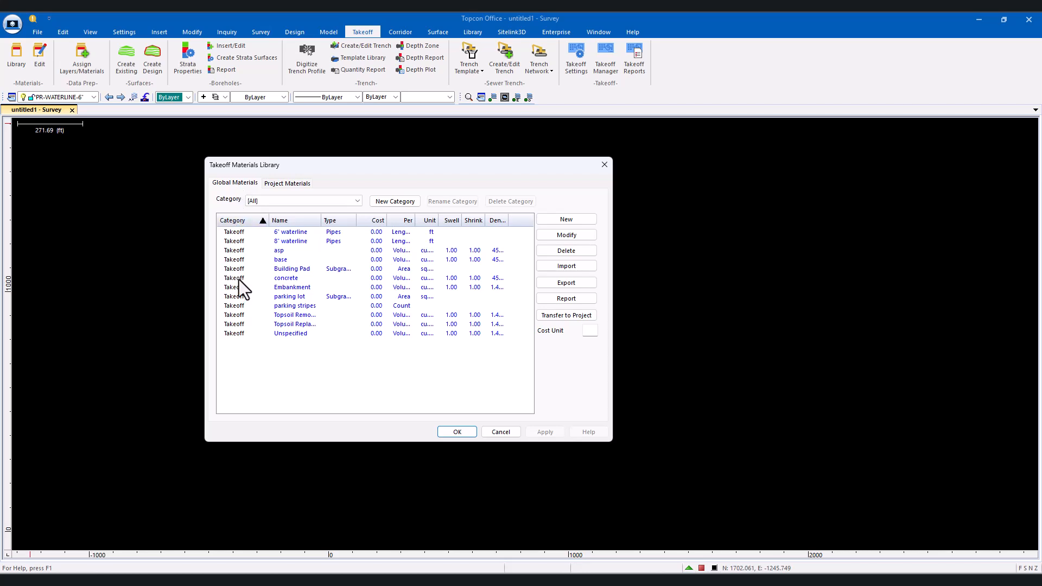
pyautogui.click(235, 297)
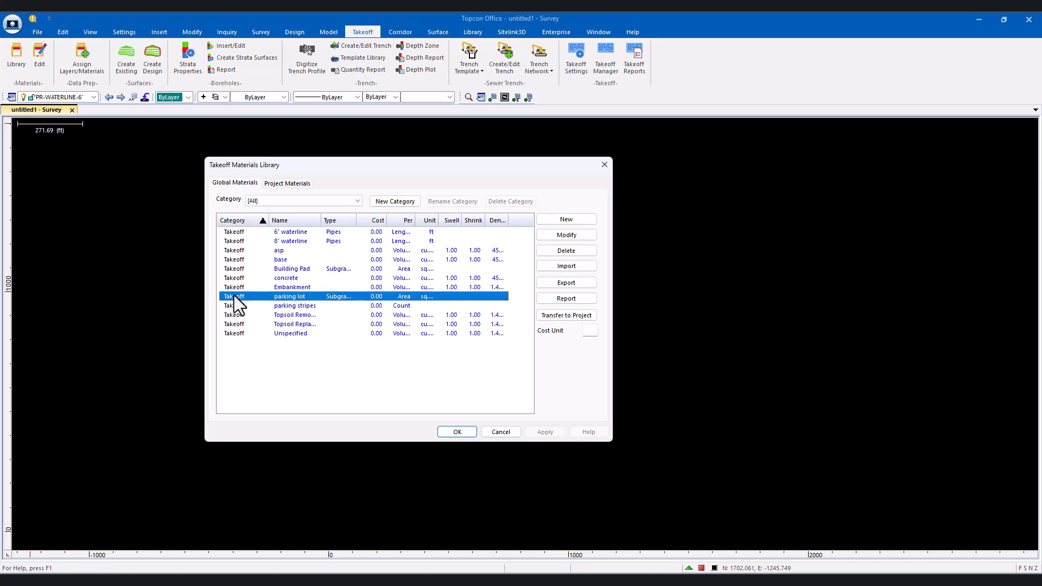
pyautogui.click(584, 316)
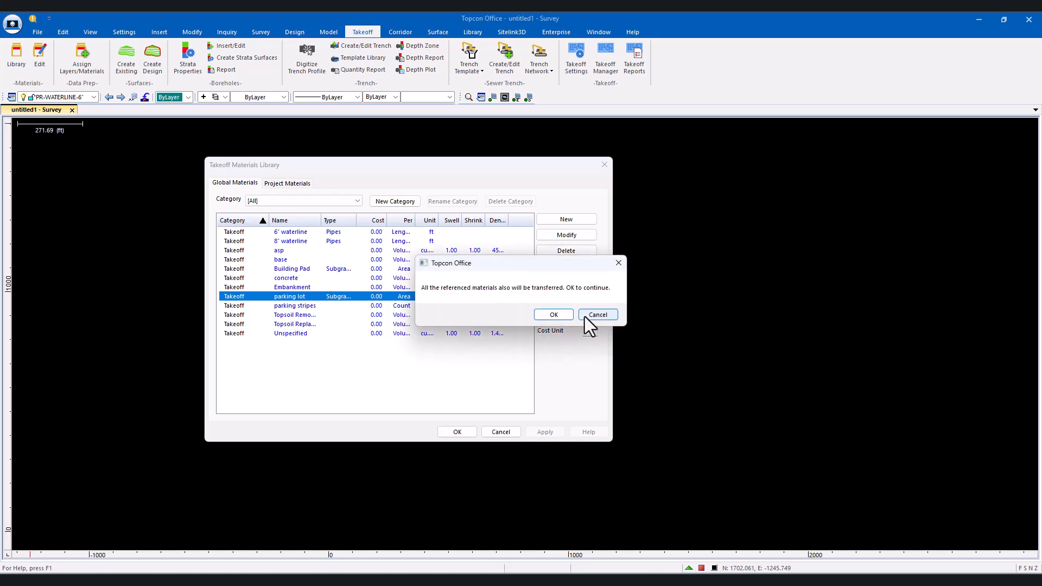
pyautogui.click(549, 315)
pyautogui.click(236, 242)
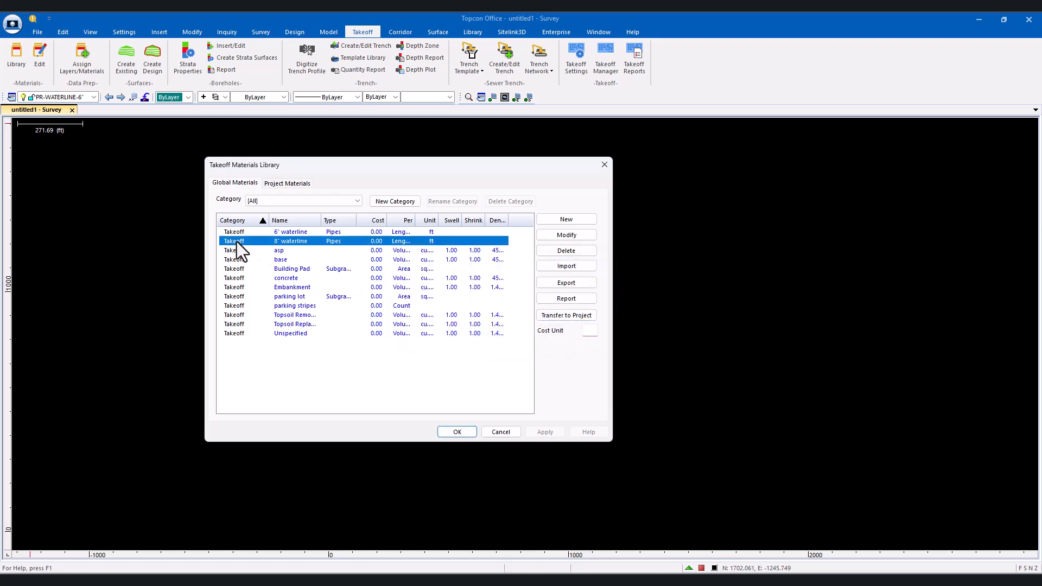
pyautogui.click(561, 315)
pyautogui.click(287, 184)
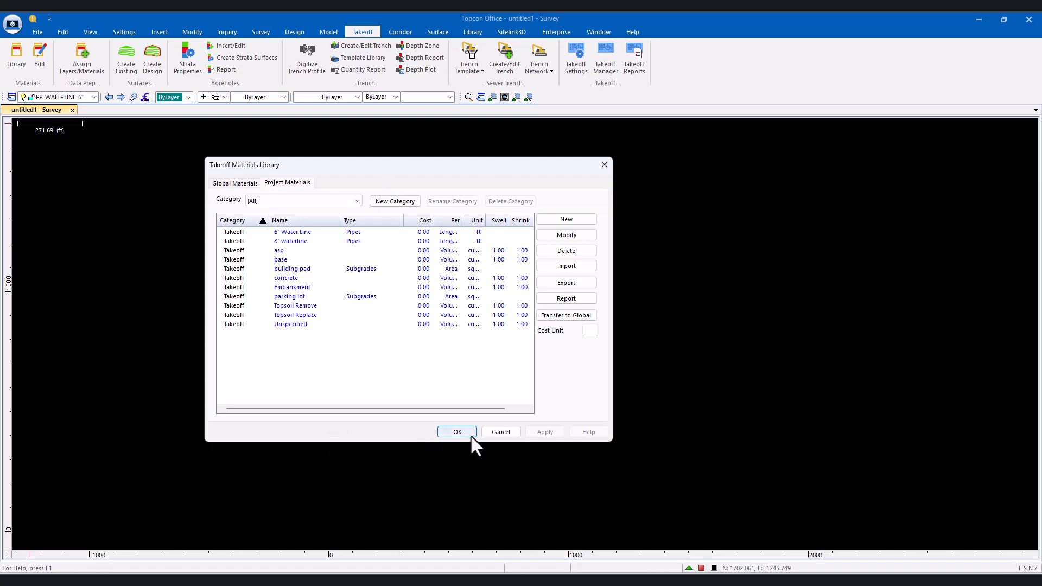
pyautogui.click(457, 431)
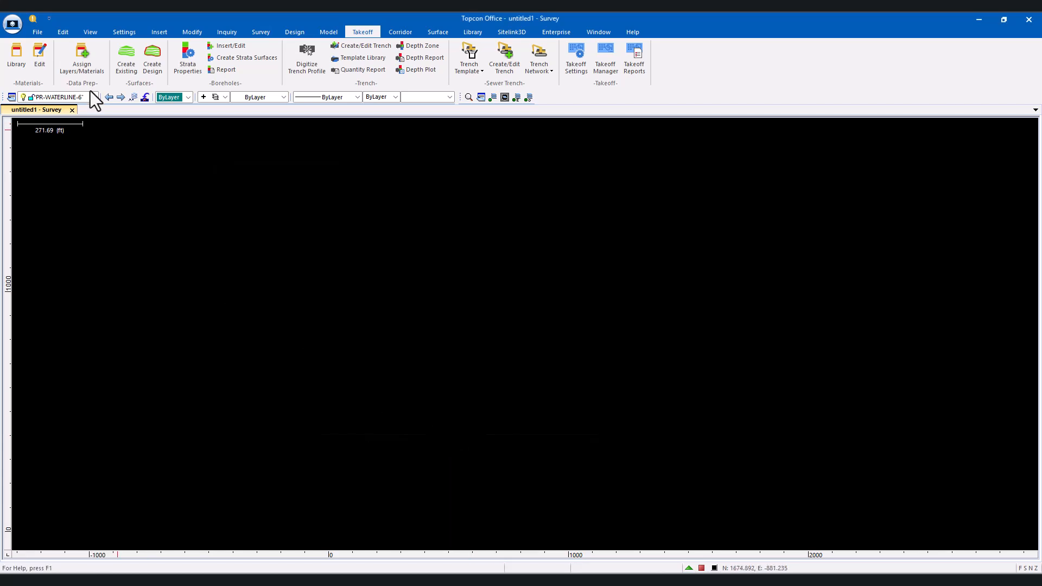
# Step: Assign the building pad material to the PR-BUILDING layer
pyautogui.click(88, 51)
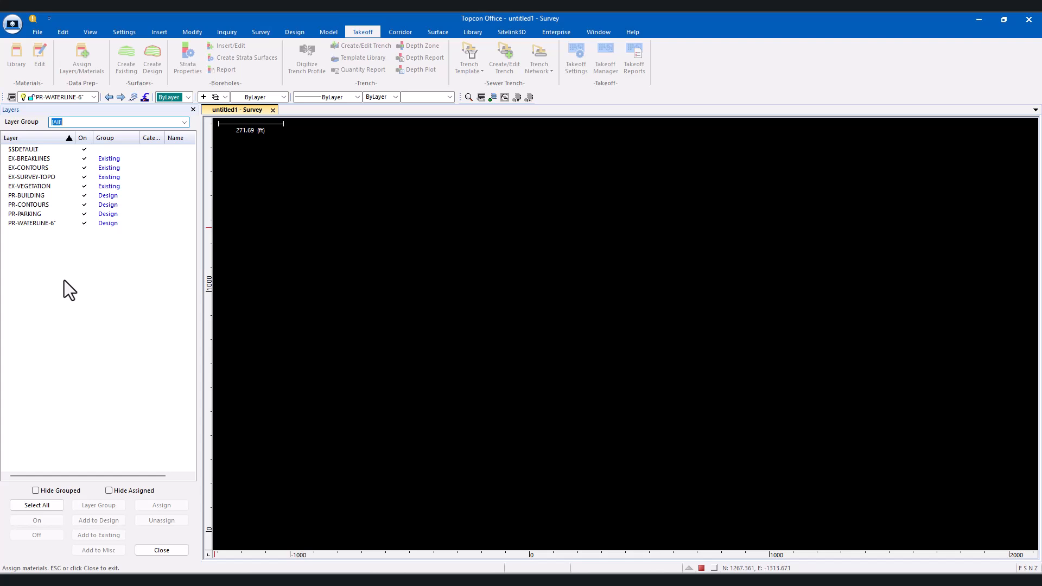
pyautogui.click(33, 194)
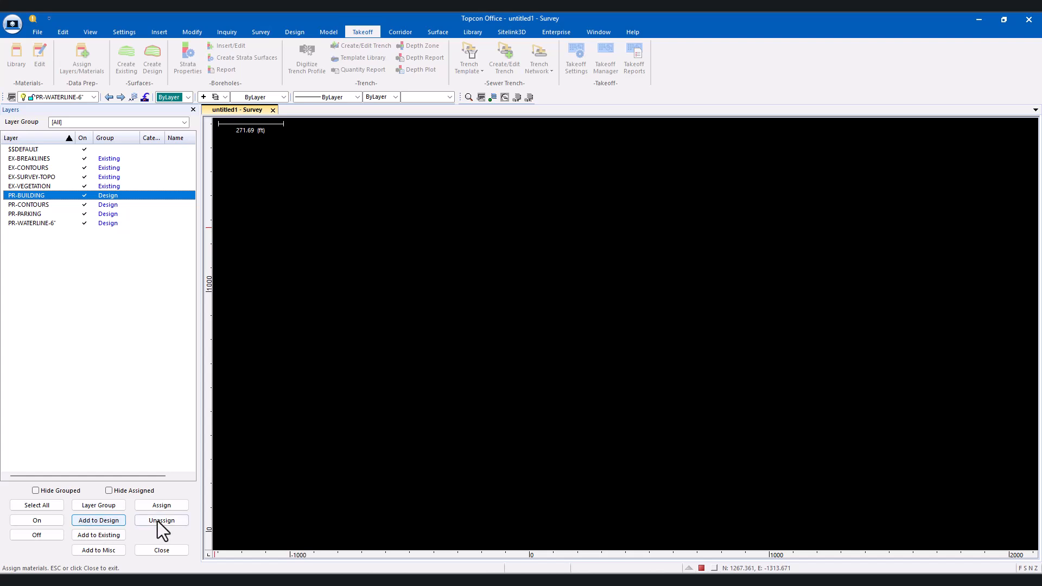
pyautogui.click(163, 505)
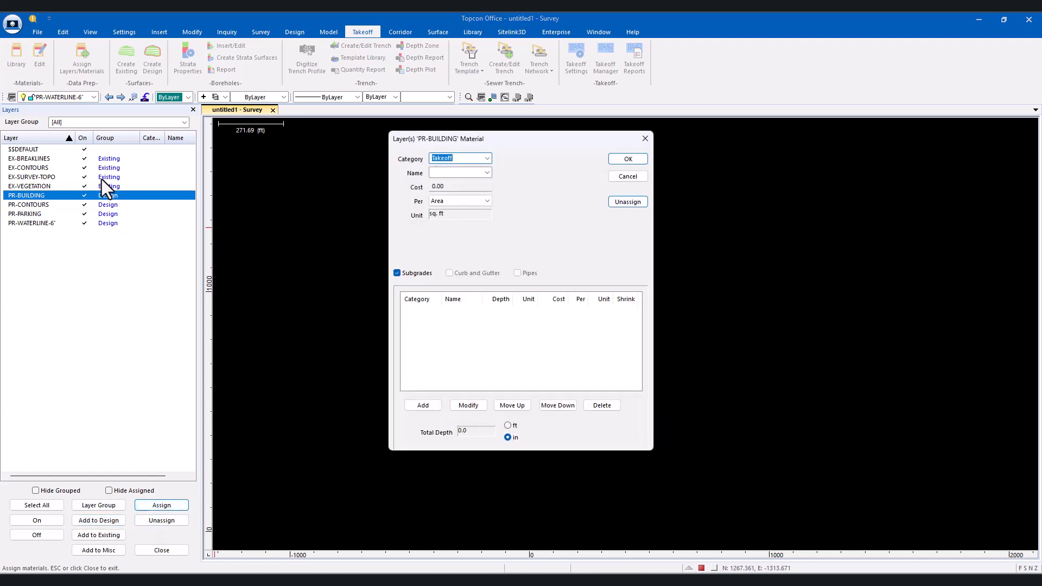
pyautogui.click(486, 173)
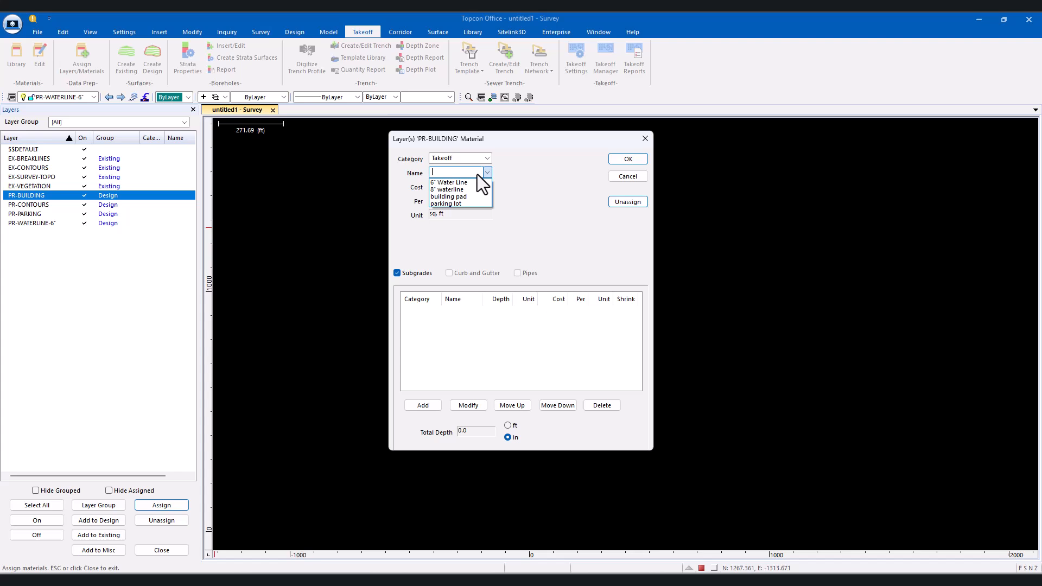
pyautogui.click(457, 196)
pyautogui.click(627, 160)
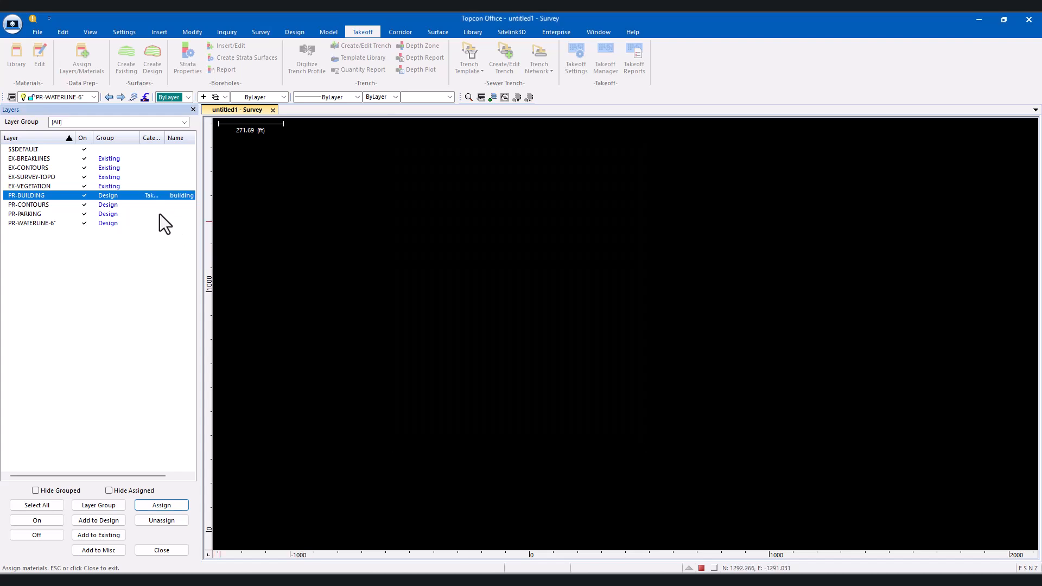
# Step: Assign the parking lot material to the PR-PARKING layer
pyautogui.click(159, 214)
pyautogui.click(163, 505)
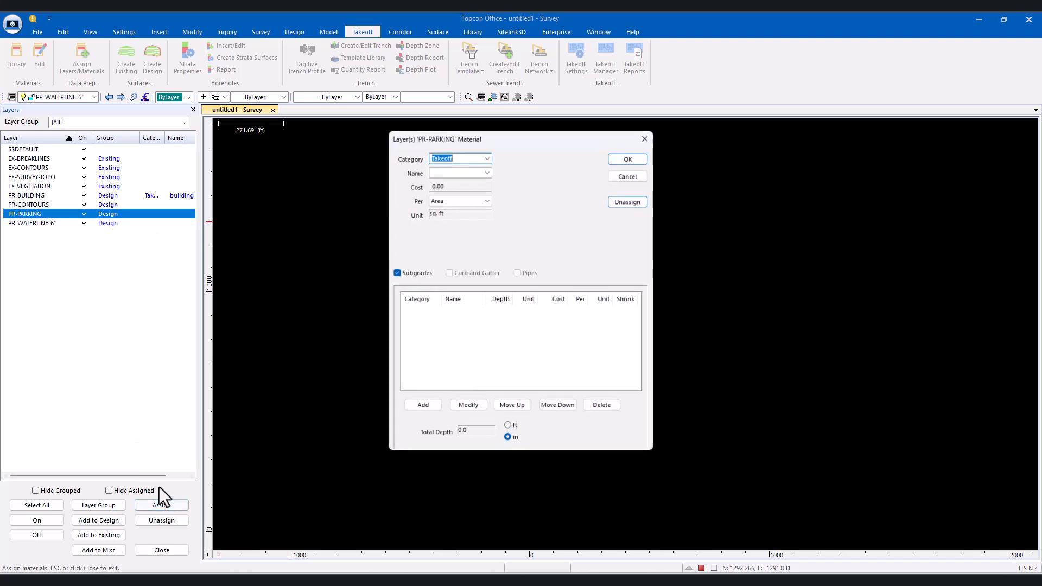
pyautogui.click(488, 173)
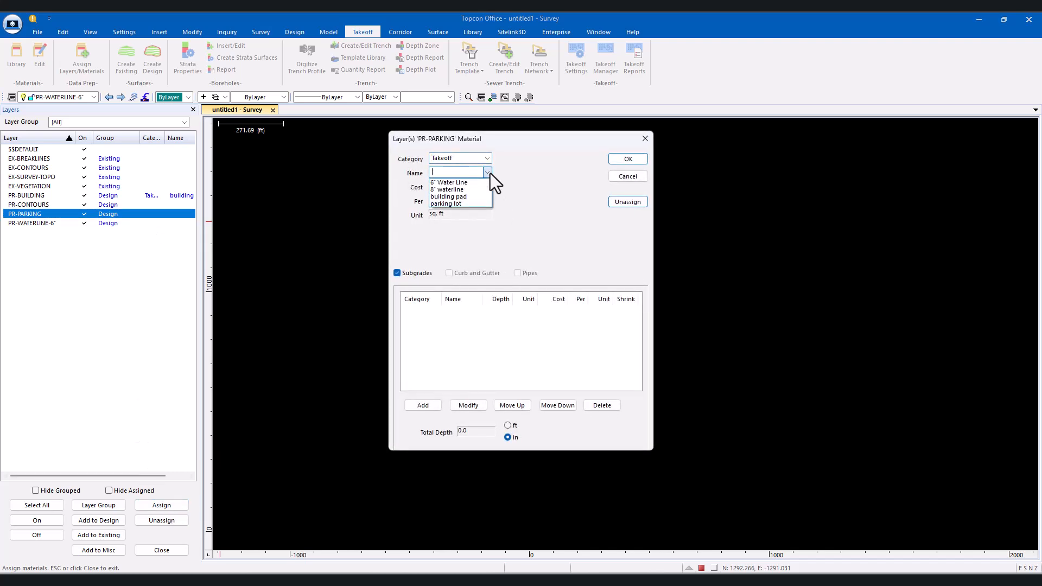
pyautogui.click(471, 204)
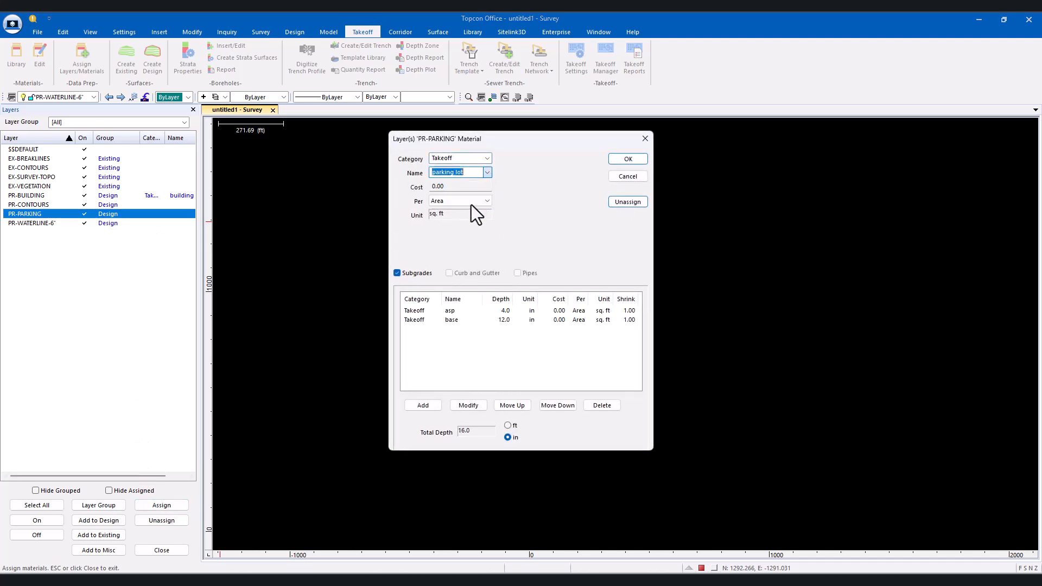
pyautogui.click(616, 158)
# Step: Assign the 6" Water Line material to the PR-WATERLINE-6" layer and finish assigning materials
pyautogui.click(27, 223)
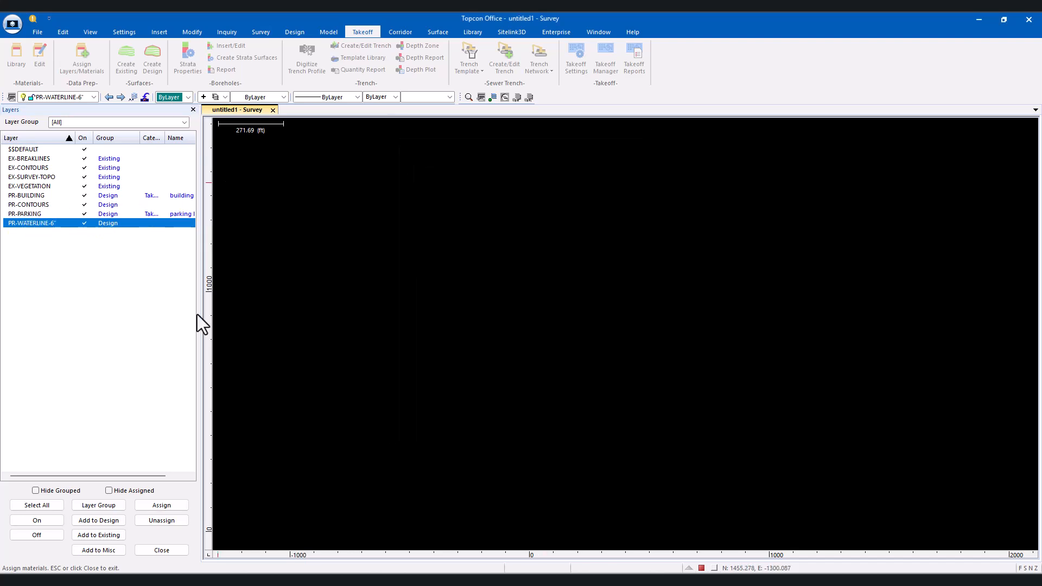
pyautogui.doubleClick(171, 223)
pyautogui.click(487, 173)
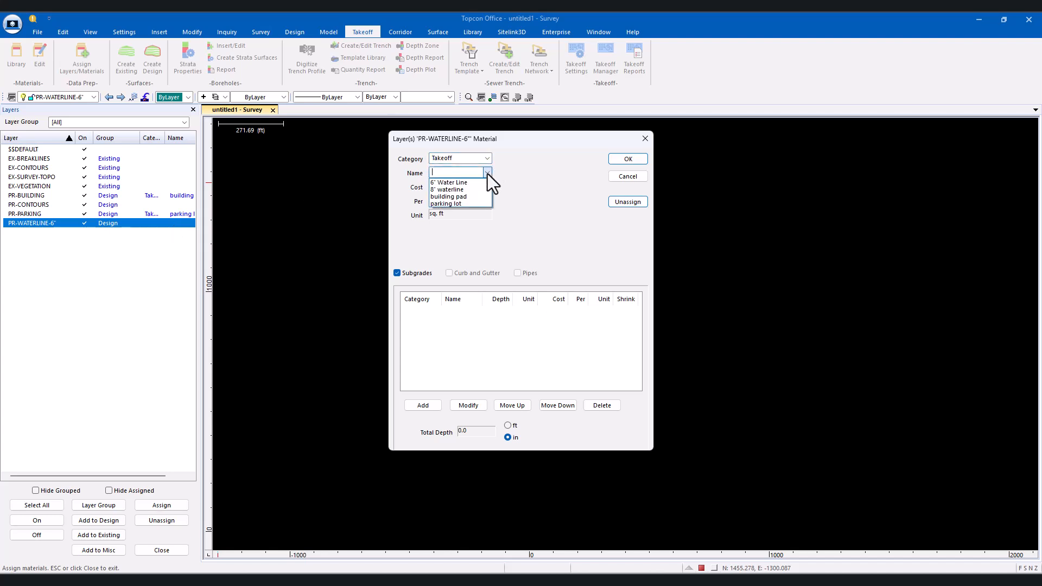
pyautogui.click(476, 182)
pyautogui.click(634, 159)
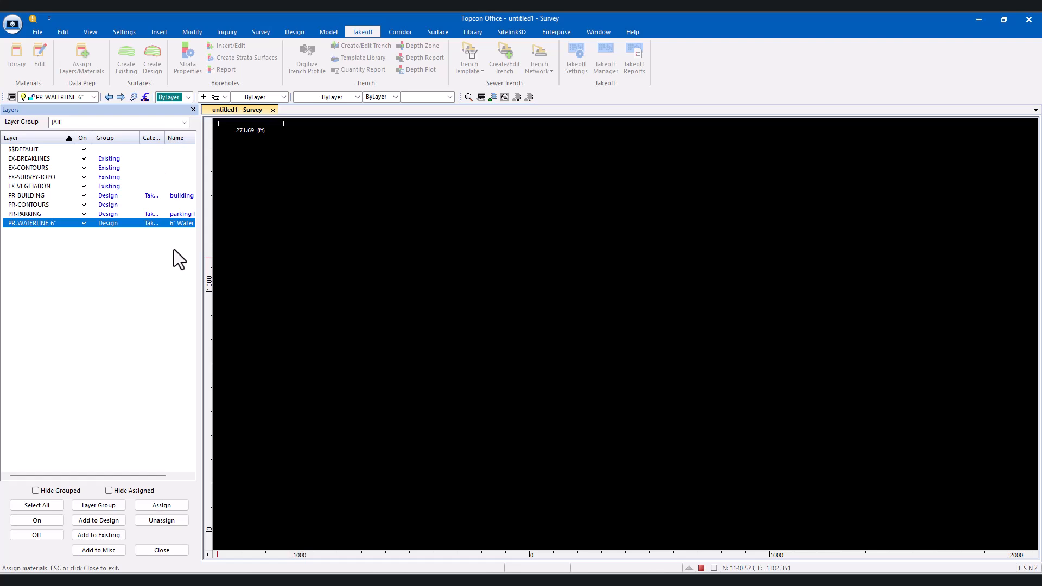
pyautogui.click(163, 550)
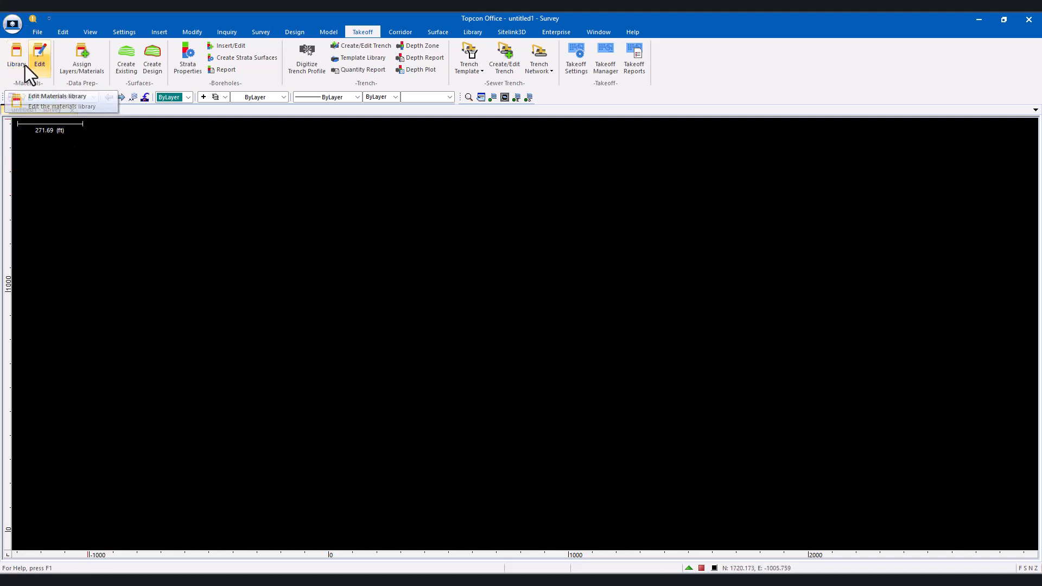
# Step: Save the project in the template folder as a template file named with the owner's first name
pyautogui.click(81, 64)
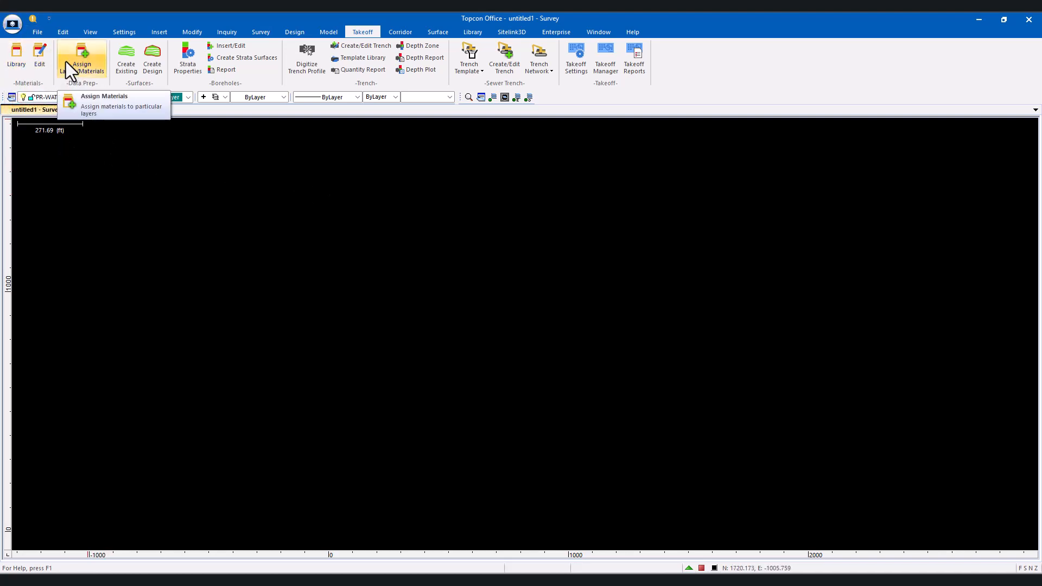
pyautogui.click(37, 32)
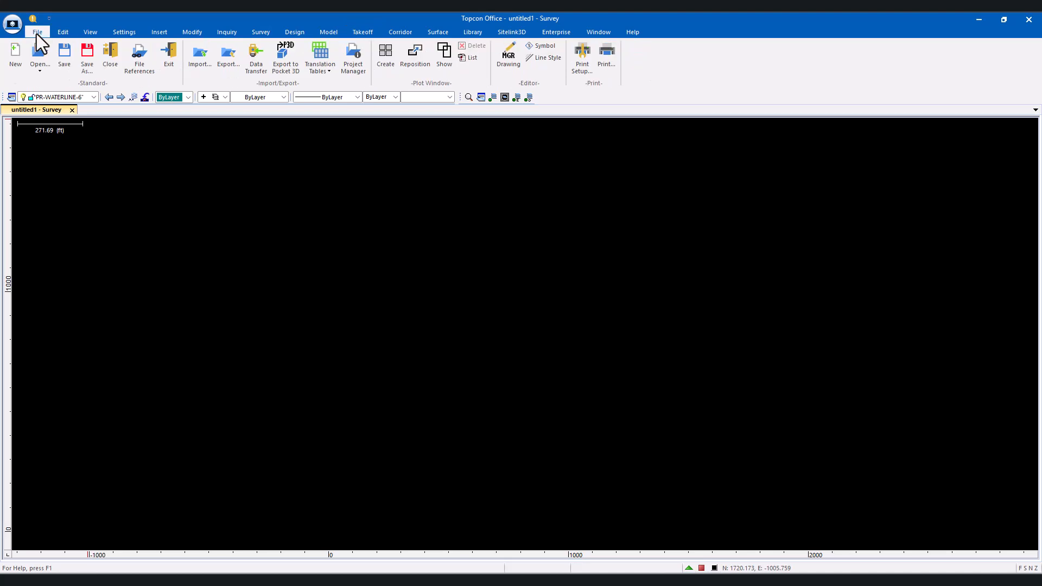
pyautogui.click(69, 54)
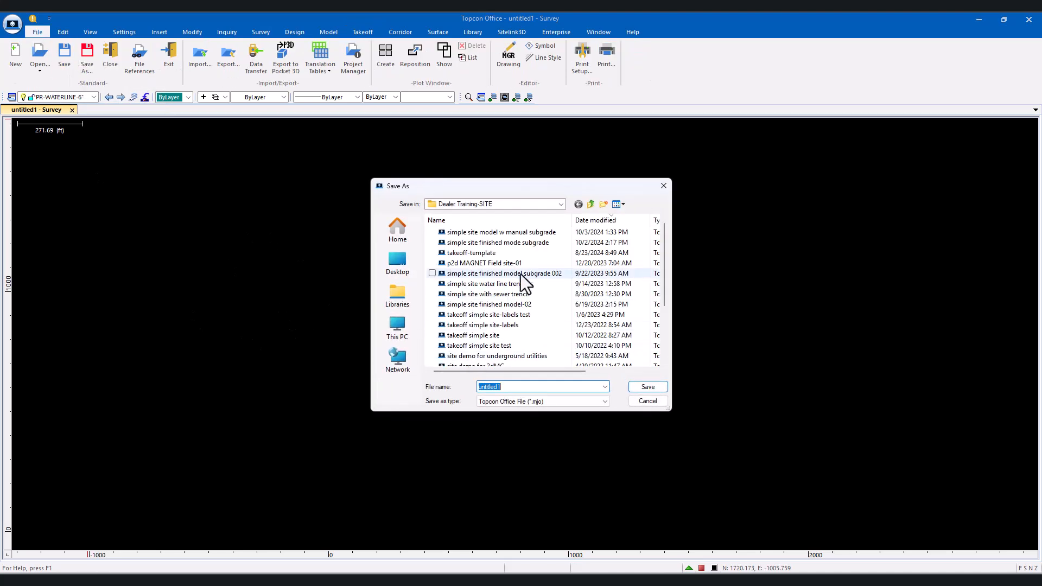
pyautogui.click(590, 204)
pyautogui.doubleClick(460, 243)
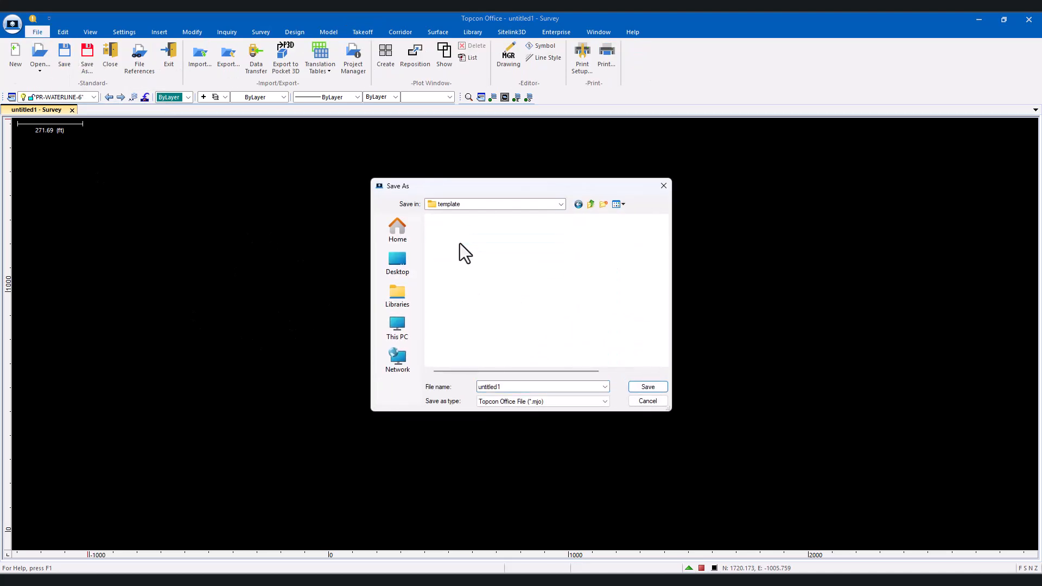
pyautogui.doubleClick(516, 387)
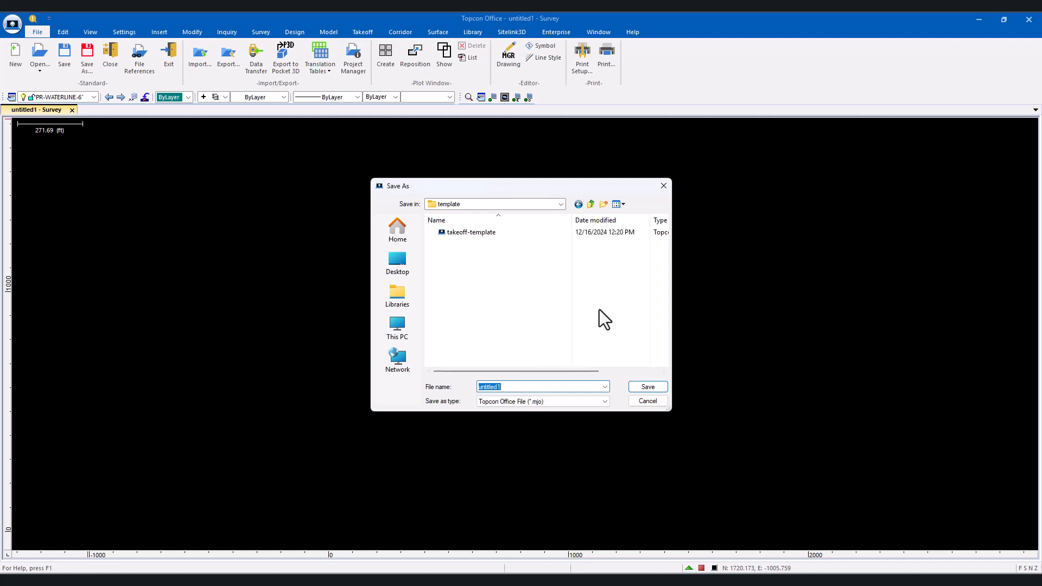
pyautogui.write('paul template file')
pyautogui.click(649, 388)
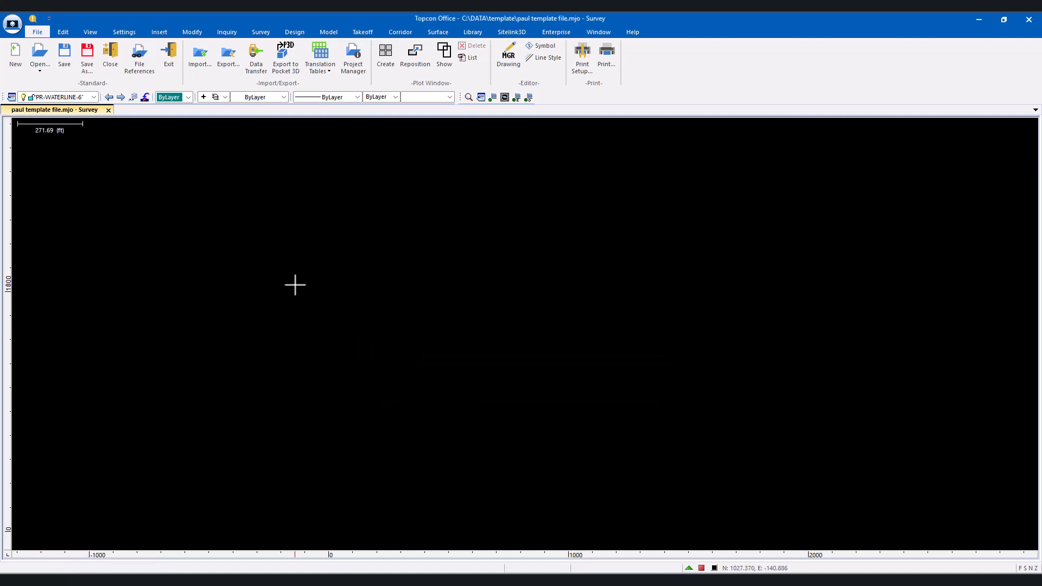
# Step: Set the default job in the program settings to the newly saved template file in C:\DATA\template
pyautogui.click(124, 32)
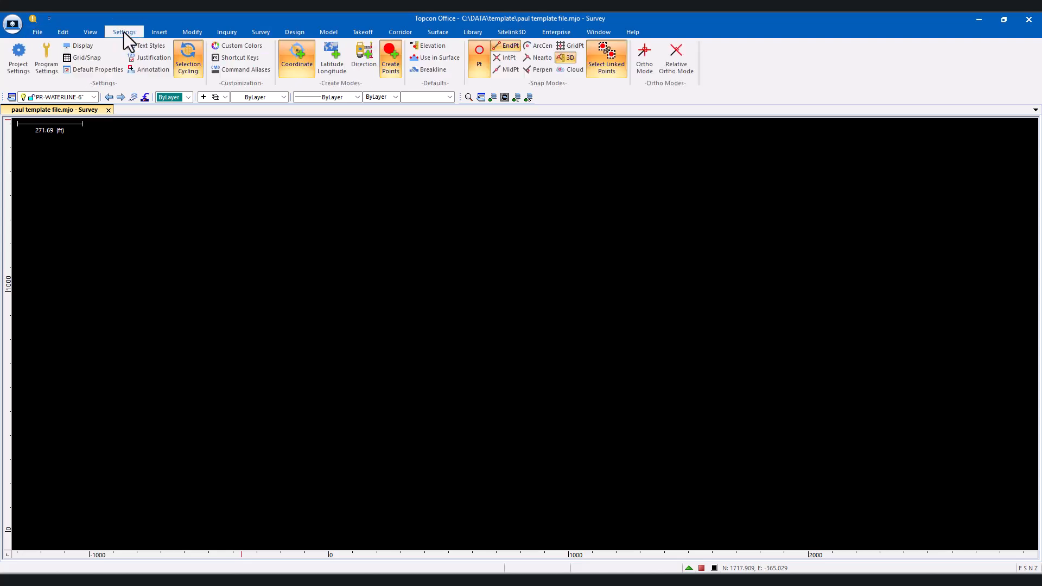
pyautogui.click(43, 53)
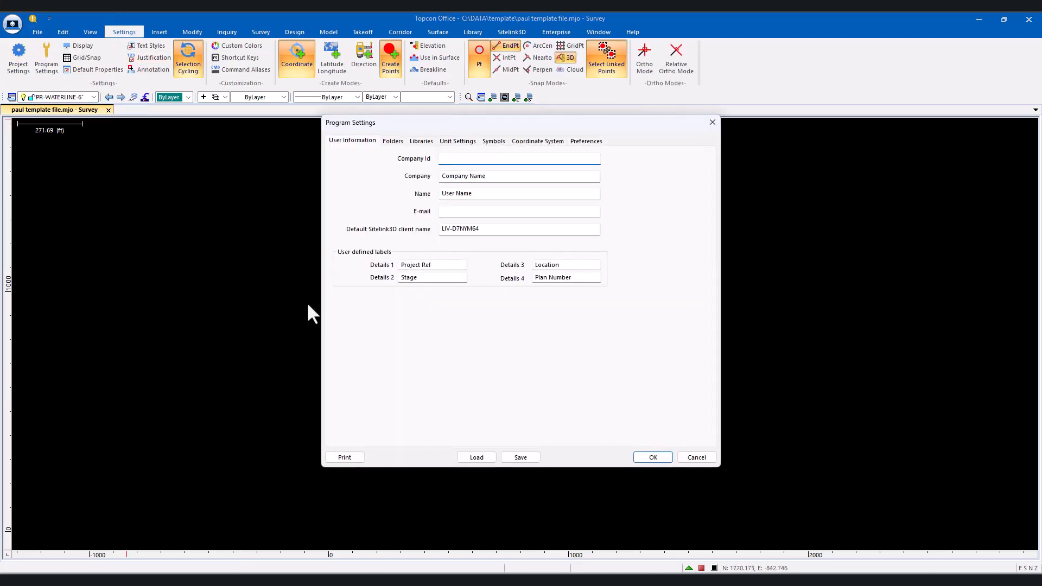
pyautogui.click(419, 140)
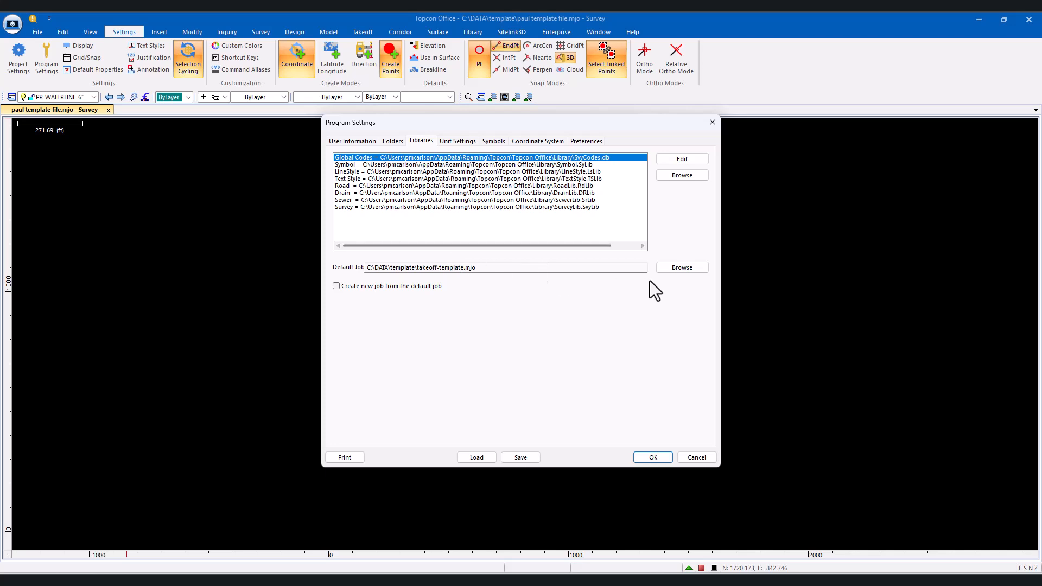
pyautogui.click(685, 270)
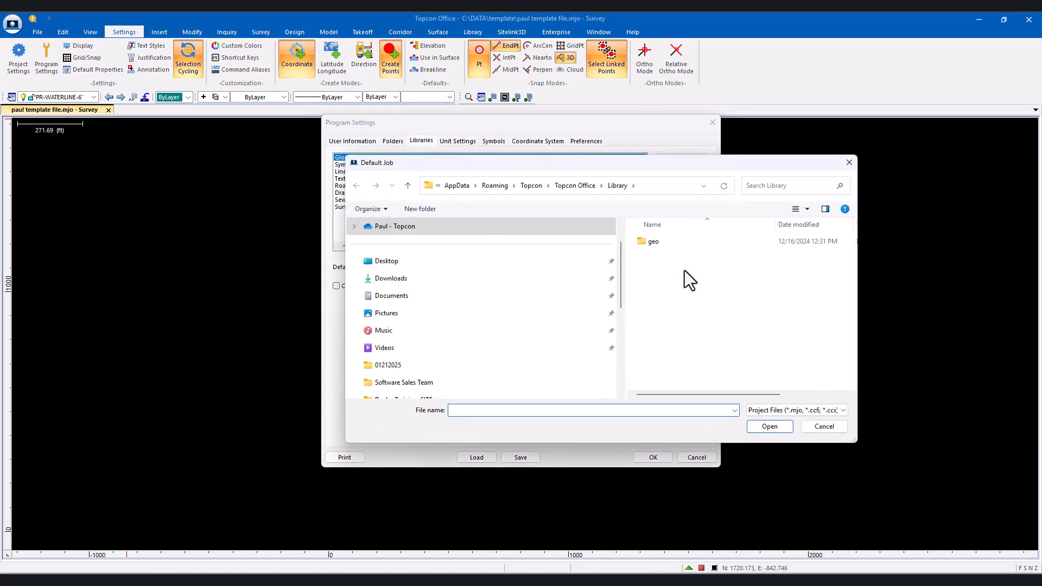
pyautogui.scroll(-3, 449, 344)
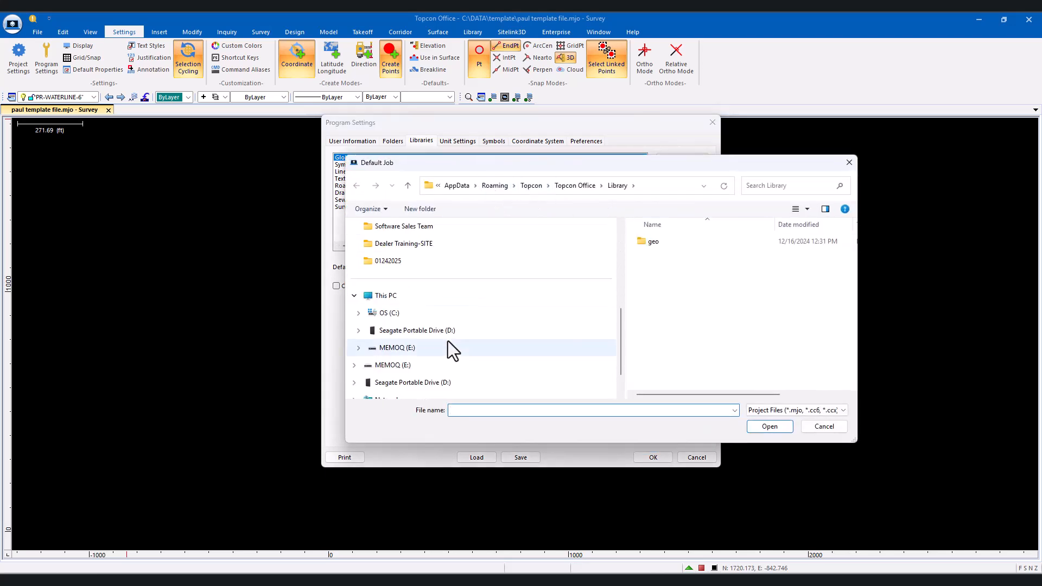
pyautogui.scroll(-1, 410, 326)
pyautogui.click(434, 278)
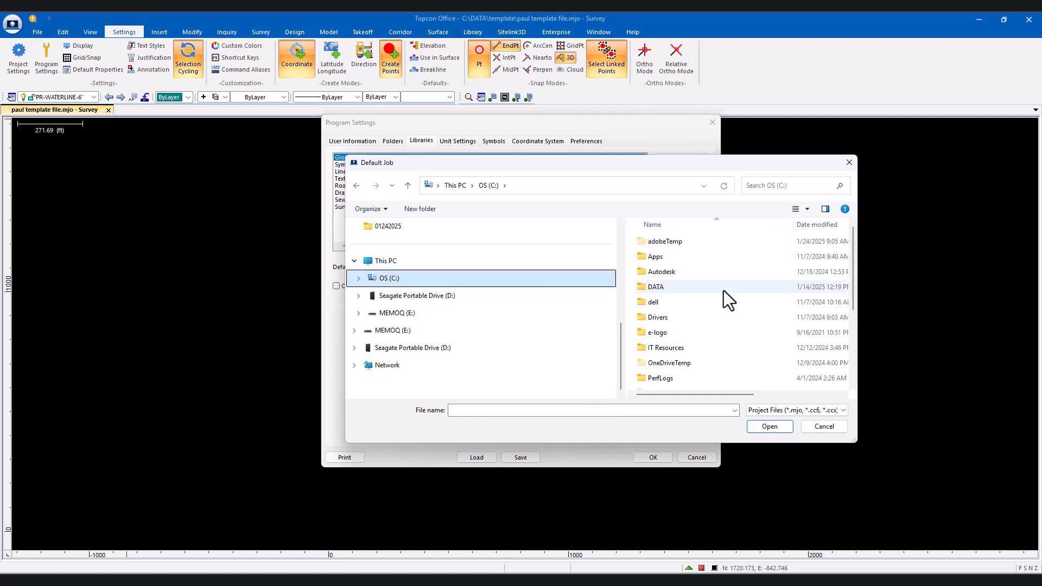
pyautogui.doubleClick(665, 287)
pyautogui.scroll(-1, 681, 280)
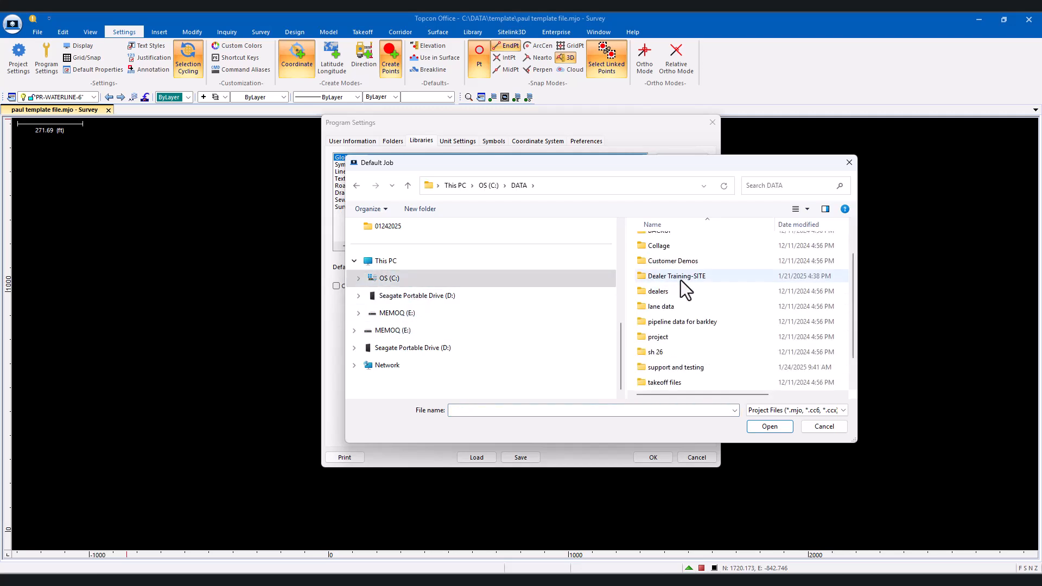
pyautogui.scroll(-1, 680, 280)
pyautogui.doubleClick(672, 368)
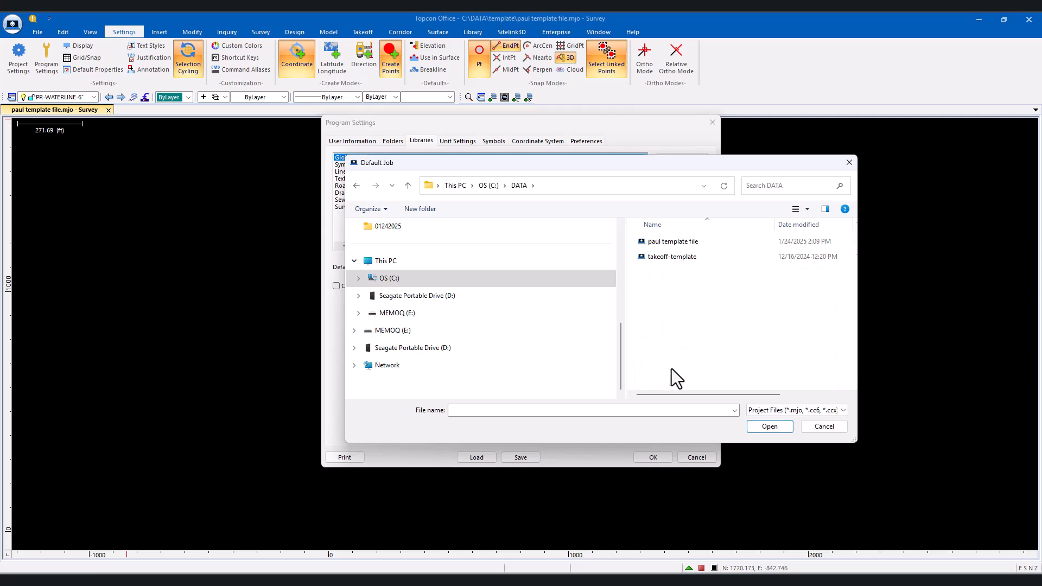
pyautogui.click(671, 245)
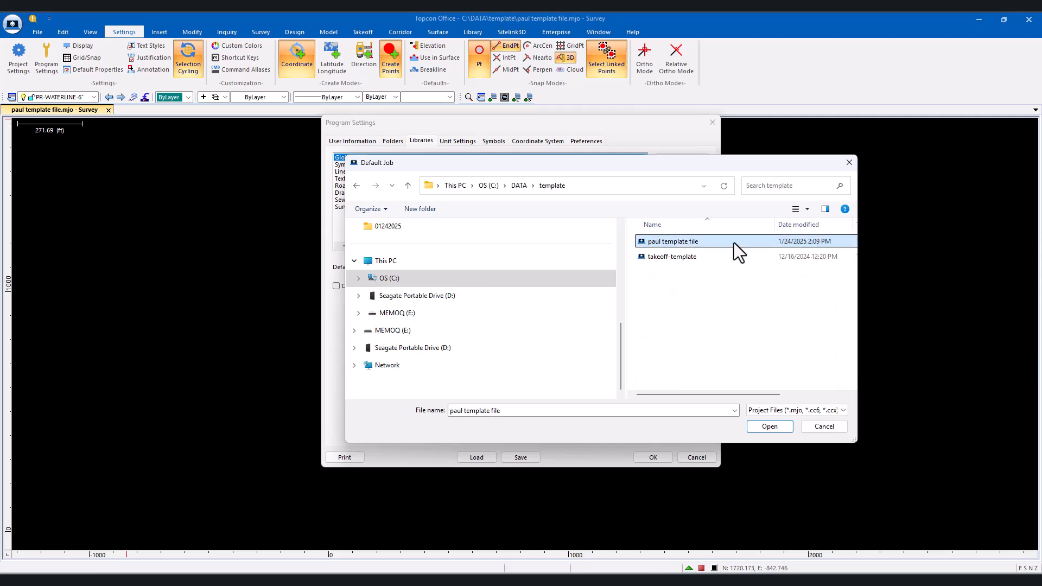
pyautogui.click(779, 425)
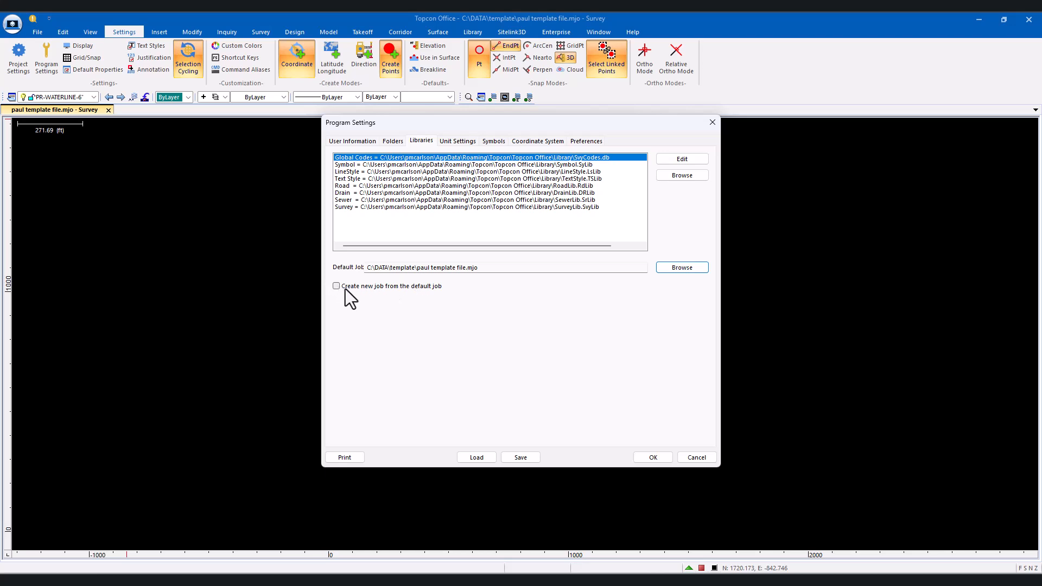
# Step: Enable creating new jobs from the default job and apply the program settings
pyautogui.click(385, 287)
pyautogui.click(522, 457)
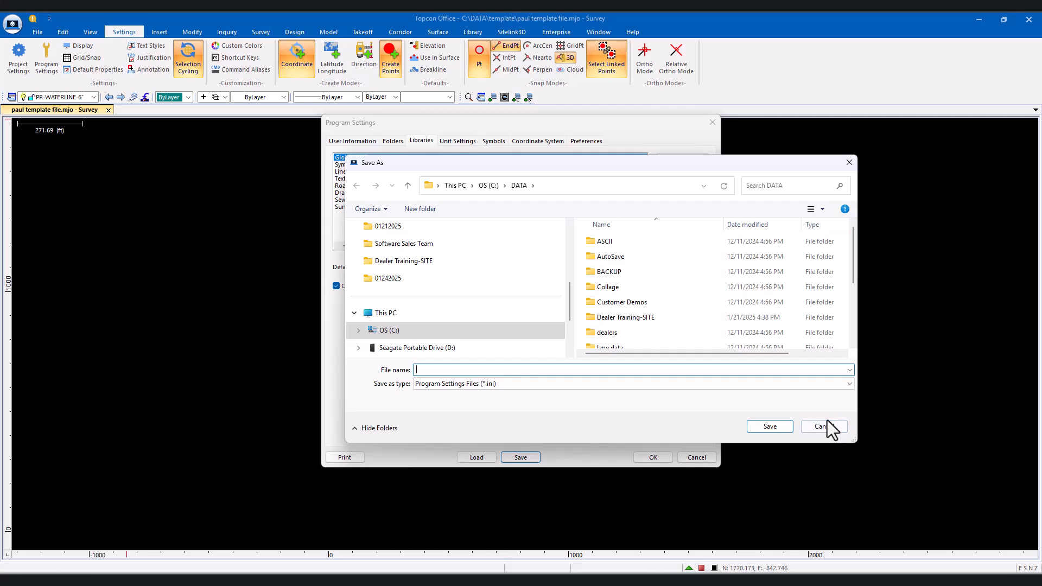
pyautogui.click(820, 426)
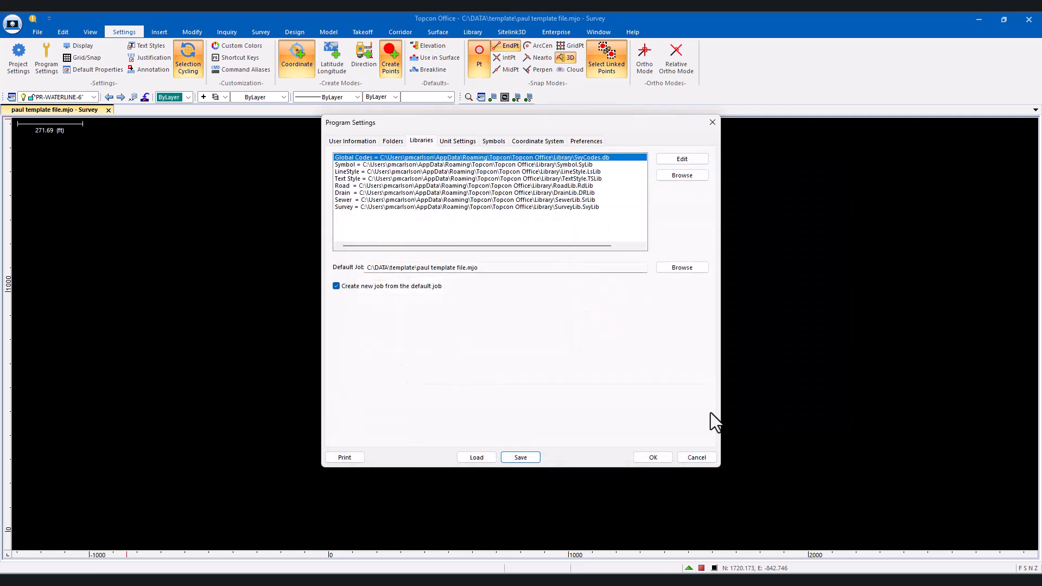
pyautogui.click(653, 458)
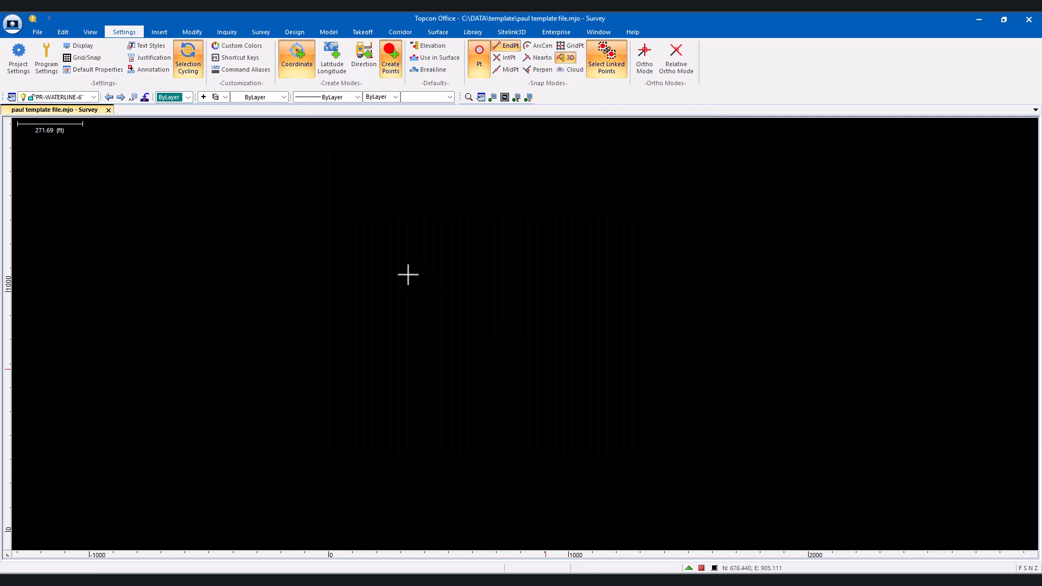
# Step: Close the template project and create a new project from the default job
pyautogui.click(108, 111)
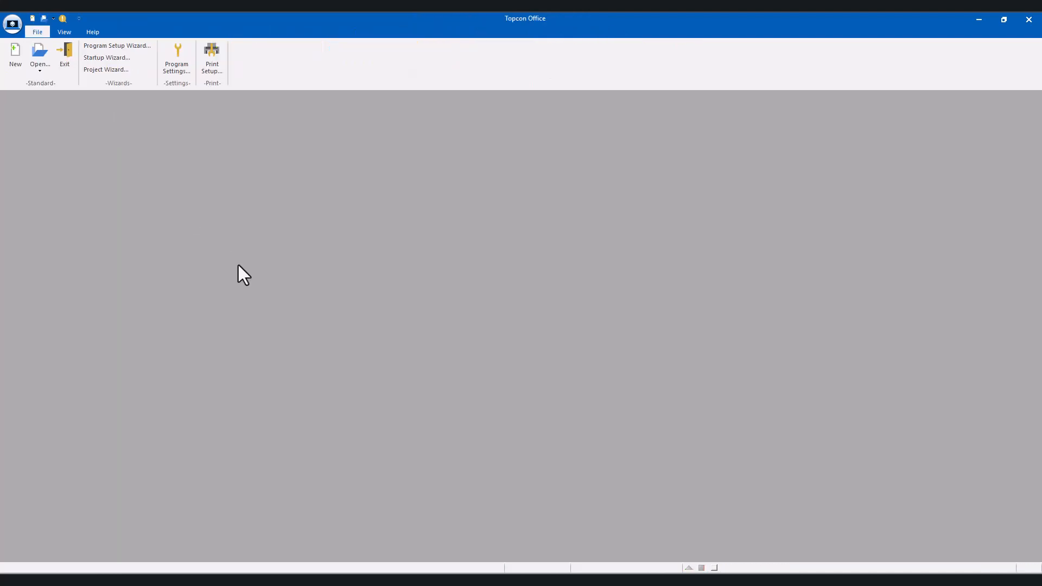
pyautogui.click(12, 54)
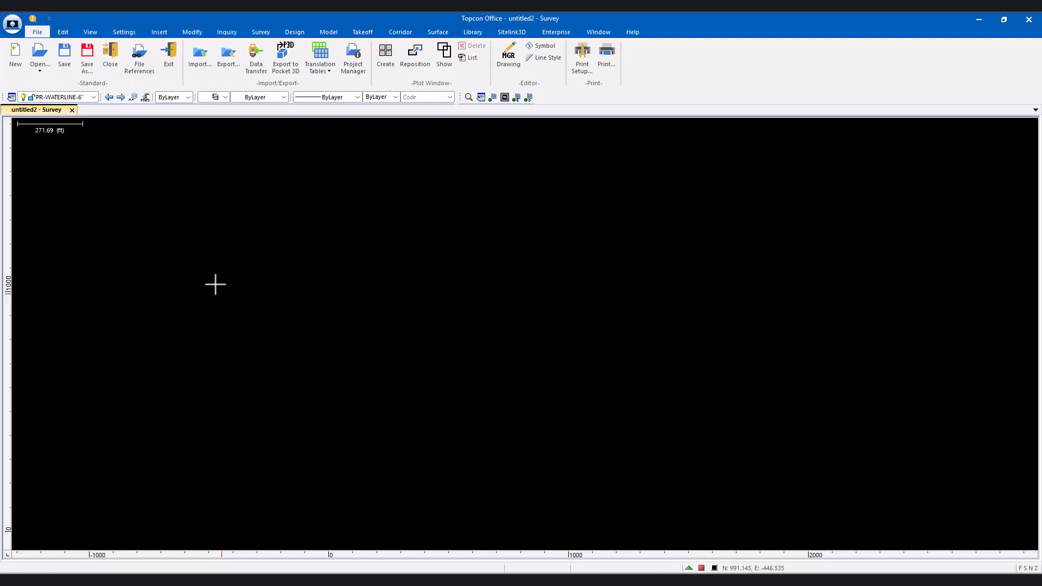
# Step: Check the new project's layers, project takeoff materials, and the layer group and material assignments
pyautogui.click(10, 97)
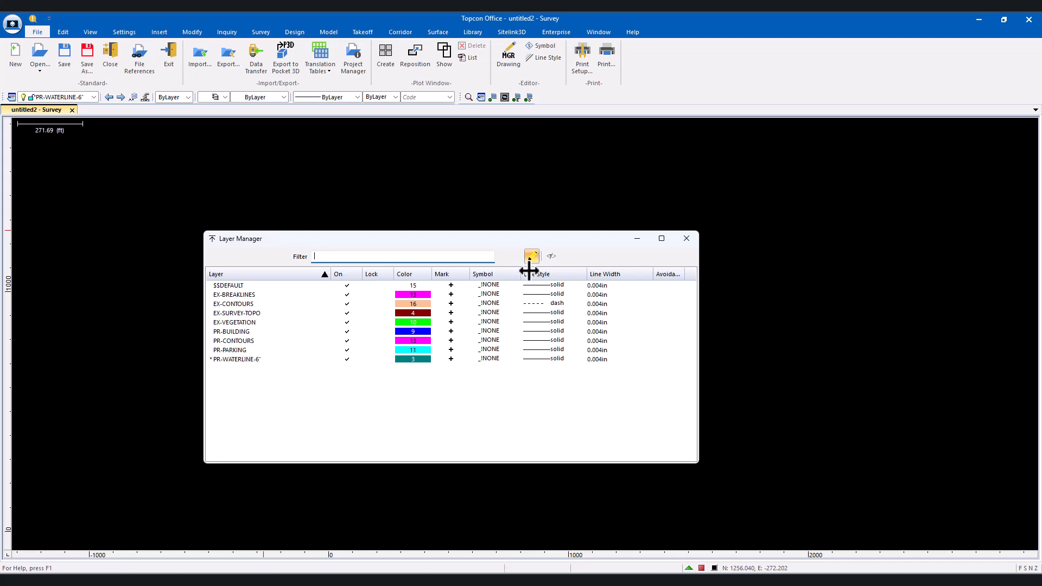
pyautogui.click(686, 238)
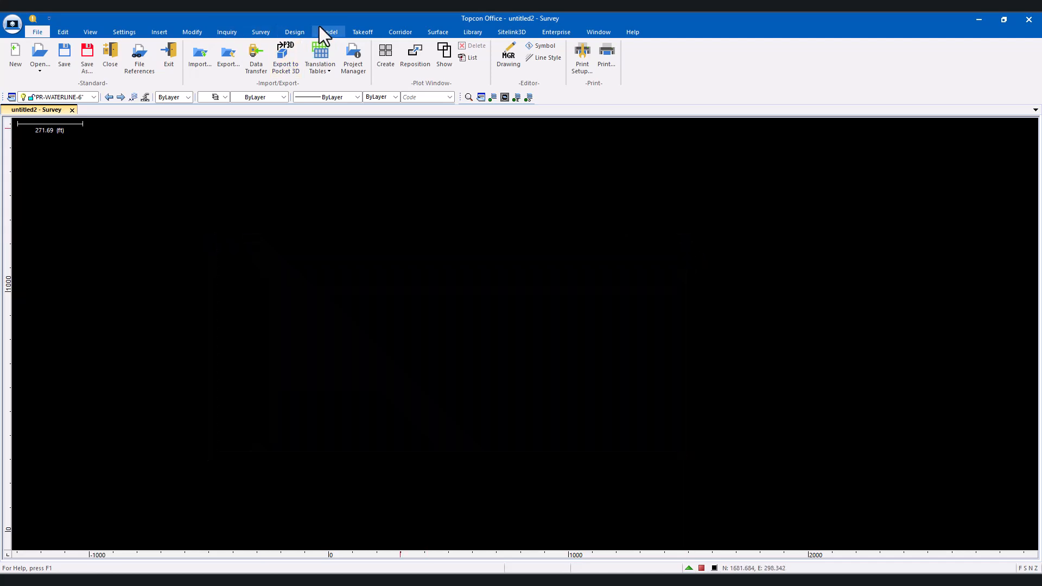
pyautogui.click(346, 32)
pyautogui.click(49, 54)
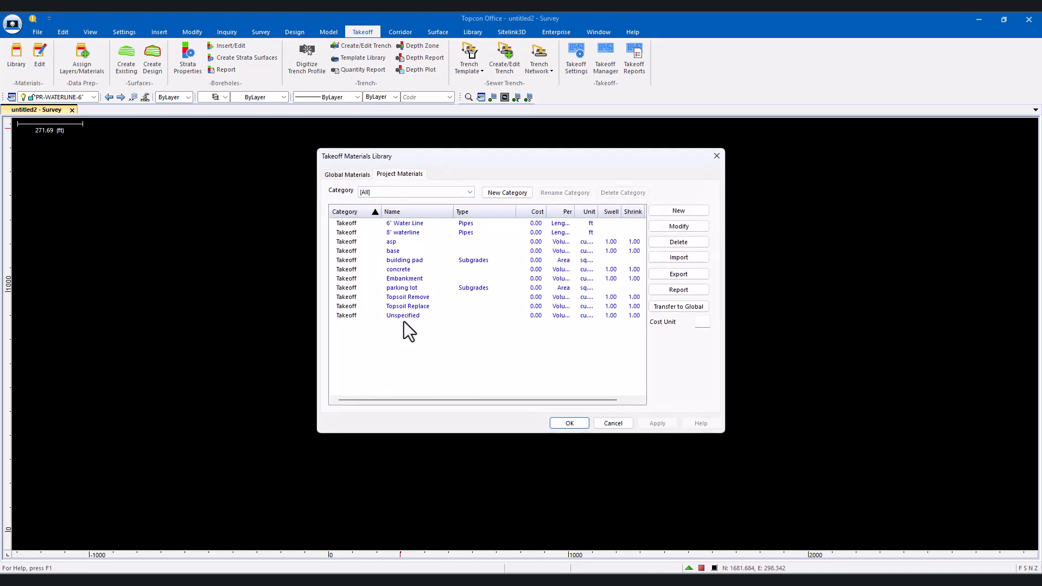
pyautogui.click(619, 425)
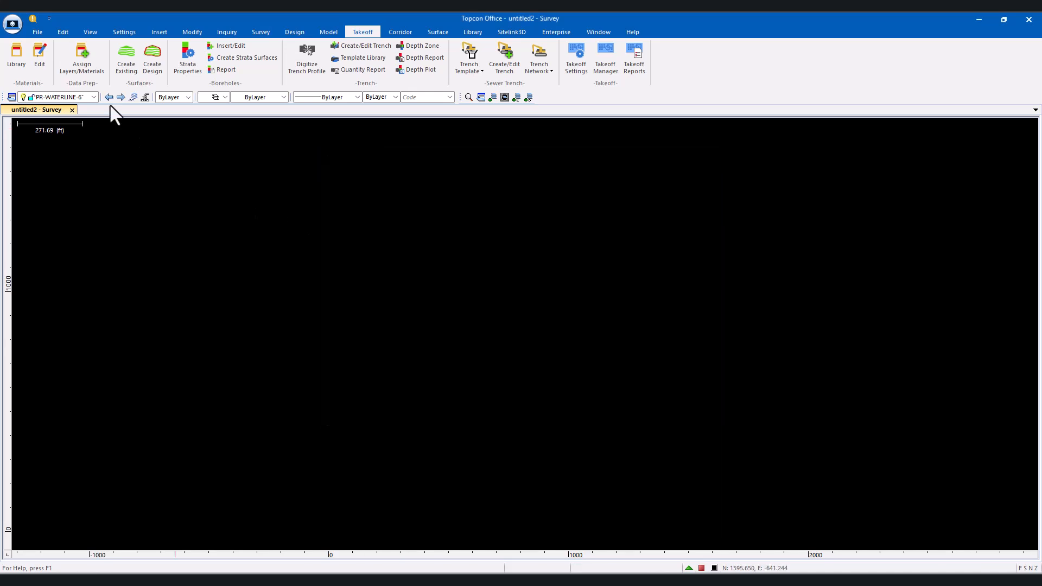
pyautogui.click(84, 52)
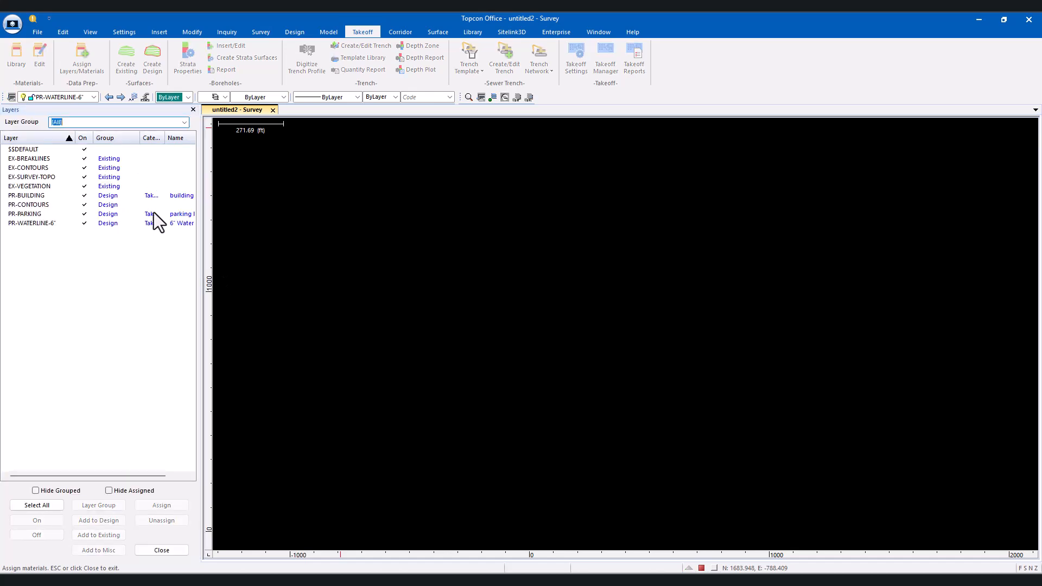
pyautogui.click(193, 109)
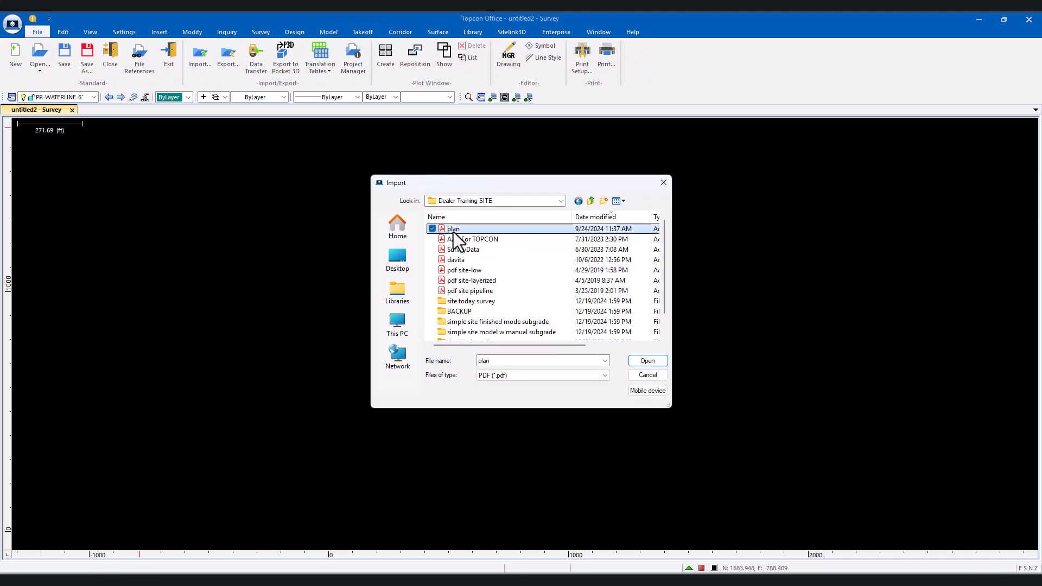
# Step: Import the plan PDF from the Dealer Training-SITE folder using its PDF layers
pyautogui.doubleClick(454, 232)
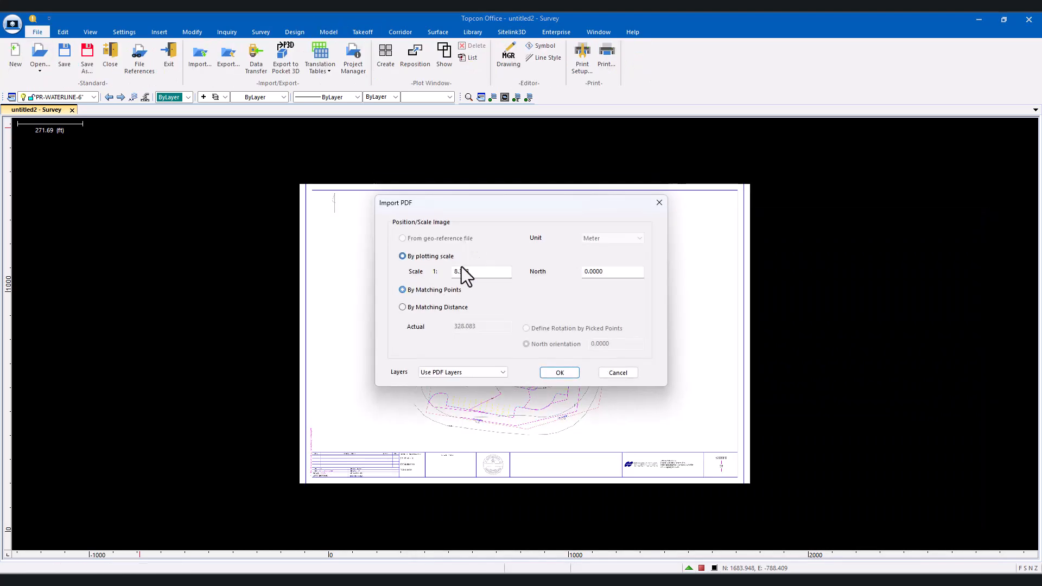
pyautogui.click(559, 373)
pyautogui.click(314, 465)
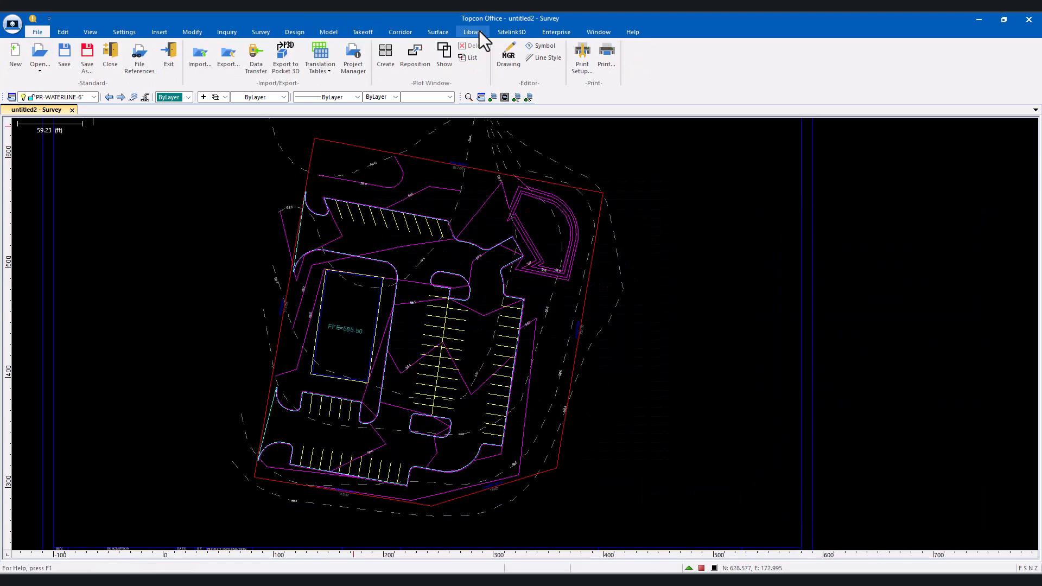
# Step: Set the red property outline as the site boundary BND in the Takeoff Manager
pyautogui.click(362, 31)
pyautogui.click(605, 54)
pyautogui.click(558, 145)
pyautogui.click(494, 312)
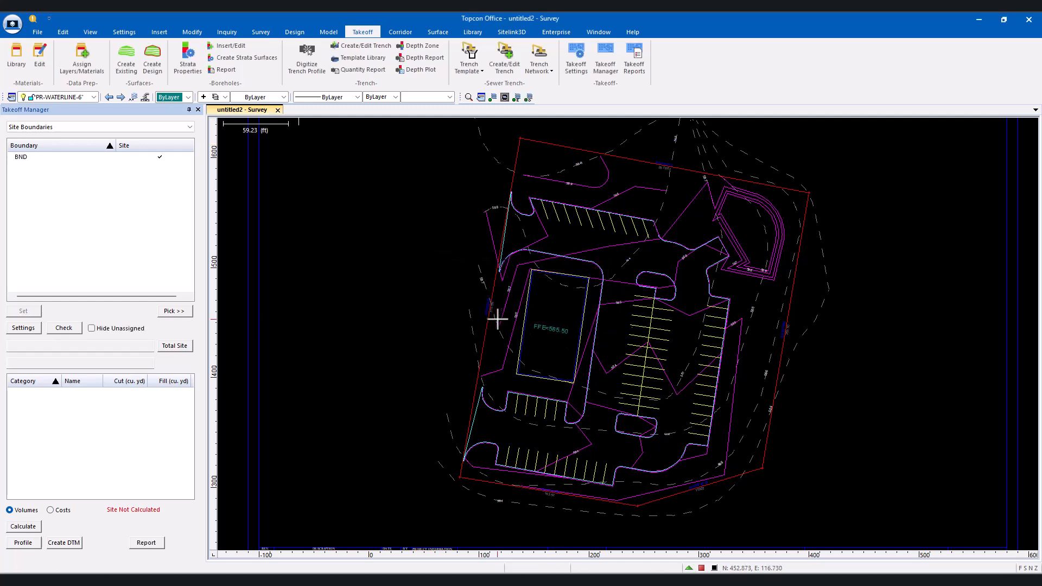
# Step: Add the building outline on PR-BUILDING as an included subgrade named Building A
pyautogui.click(59, 127)
pyautogui.click(28, 158)
pyautogui.click(175, 310)
pyautogui.click(518, 370)
pyautogui.click(559, 391)
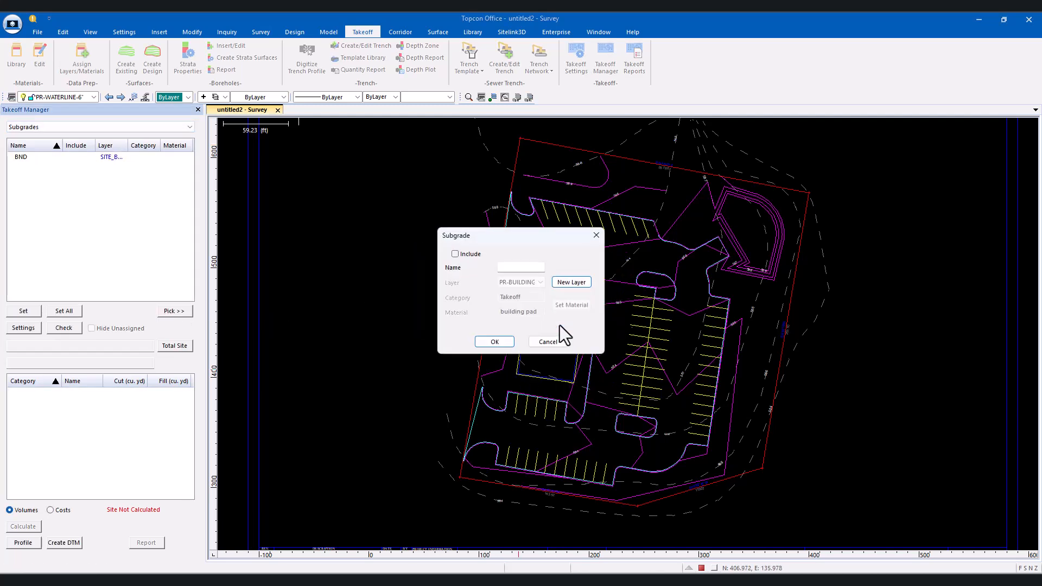
pyautogui.click(455, 254)
pyautogui.click(520, 267)
pyautogui.write('Building A')
pyautogui.click(494, 341)
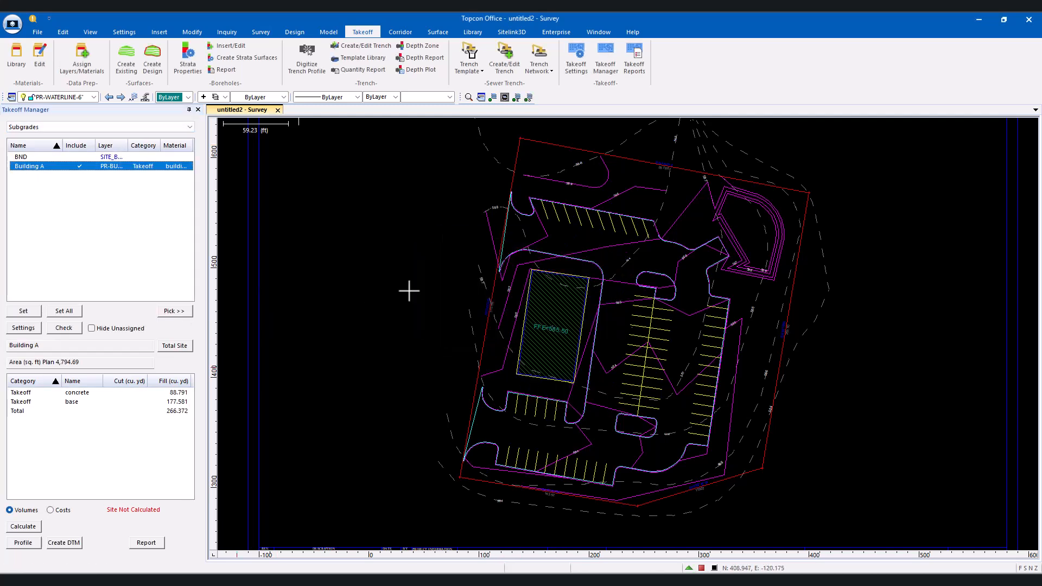
# Step: Convert the parking lot outline on PR-PARKING to a polygon and include it as a subgrade named Parking Lot
pyautogui.scroll(5, 533, 203)
pyautogui.click(175, 310)
pyautogui.click(507, 232)
pyautogui.click(551, 324)
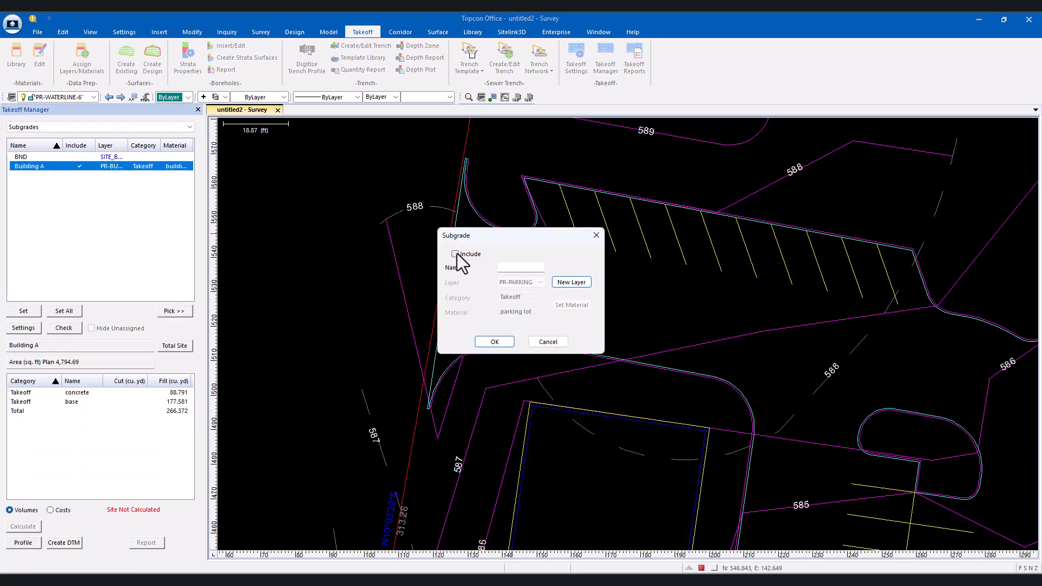
pyautogui.click(455, 254)
pyautogui.click(520, 267)
pyautogui.write('Parking Lot')
pyautogui.click(494, 341)
# Step: Convert the upper parking island outline to a polygon and include it as a subgrade named Island-1
pyautogui.scroll(5, 492, 344)
pyautogui.click(174, 310)
pyautogui.click(531, 320)
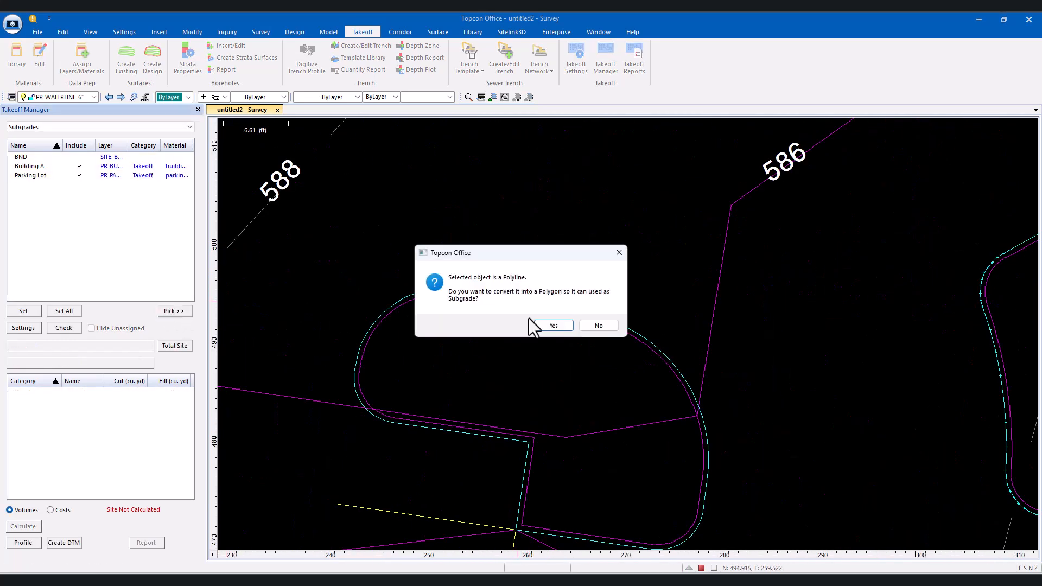
pyautogui.click(551, 325)
pyautogui.click(455, 253)
pyautogui.click(519, 267)
pyautogui.write('Island-1')
pyautogui.click(494, 341)
# Step: Convert the lower parking island outline to a polygon and include it as a subgrade named Island-2
pyautogui.scroll(-2, 493, 344)
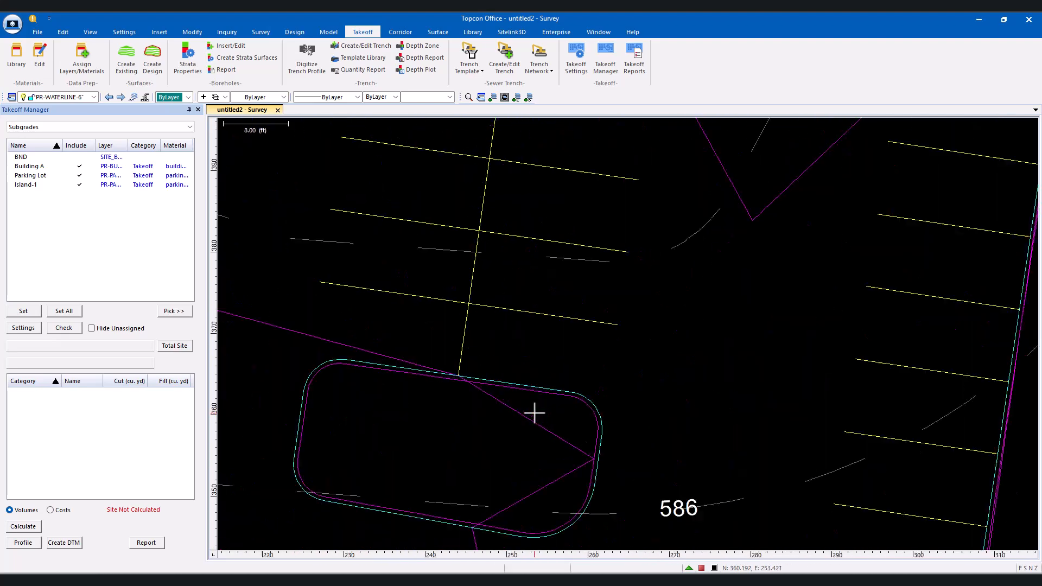
pyautogui.click(175, 310)
pyautogui.click(577, 390)
pyautogui.click(551, 325)
pyautogui.click(455, 254)
pyautogui.click(519, 267)
pyautogui.write('Island-2')
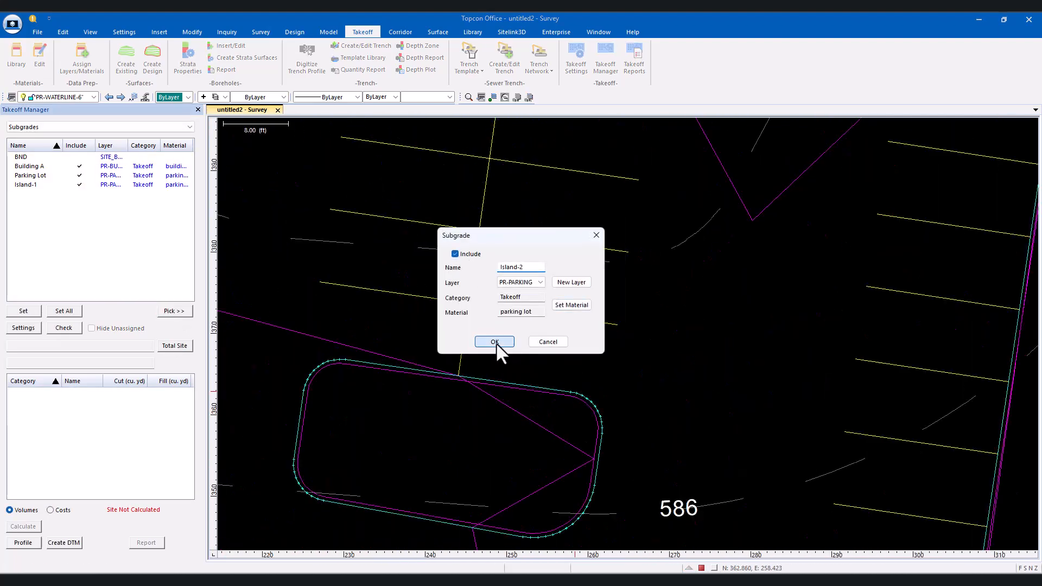
pyautogui.click(495, 342)
# Step: Review the individual subgrades, calculate the takeoff, and display the material volumes for the total site
pyautogui.click(35, 176)
pyautogui.scroll(-6, 547, 424)
pyautogui.click(25, 184)
pyautogui.click(23, 194)
pyautogui.click(21, 167)
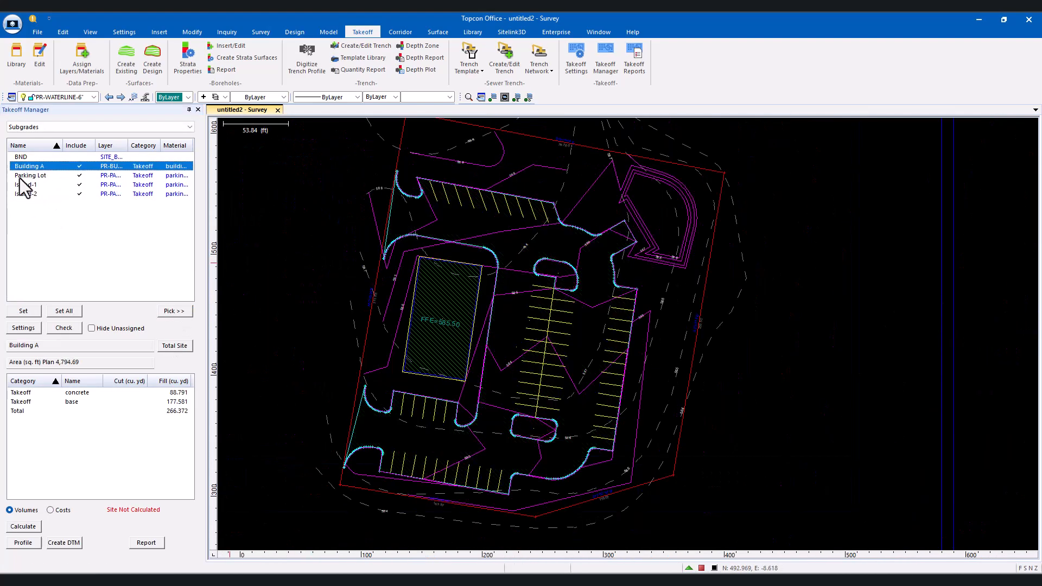
pyautogui.click(25, 193)
pyautogui.click(23, 526)
pyautogui.click(175, 345)
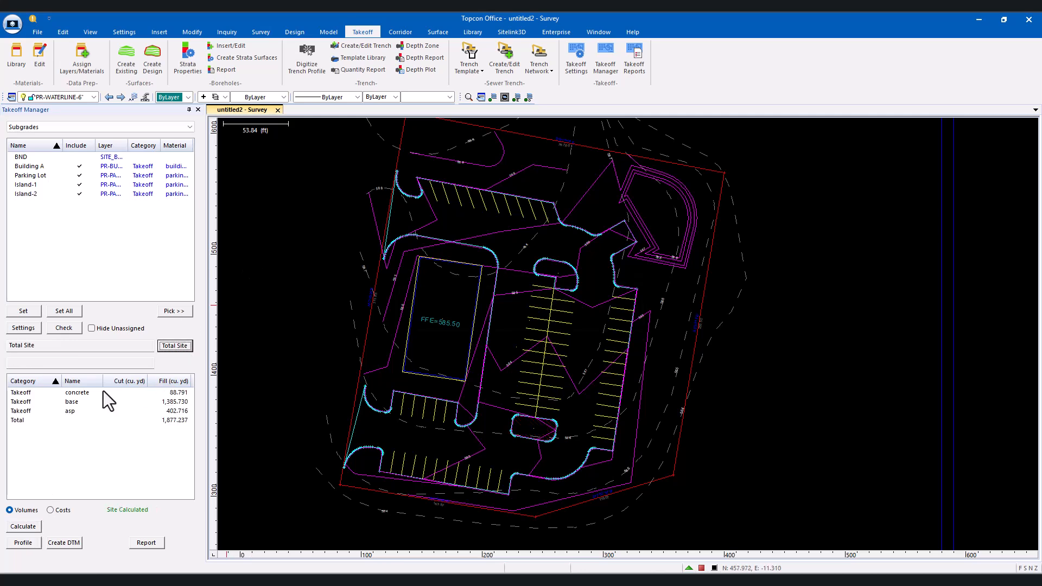